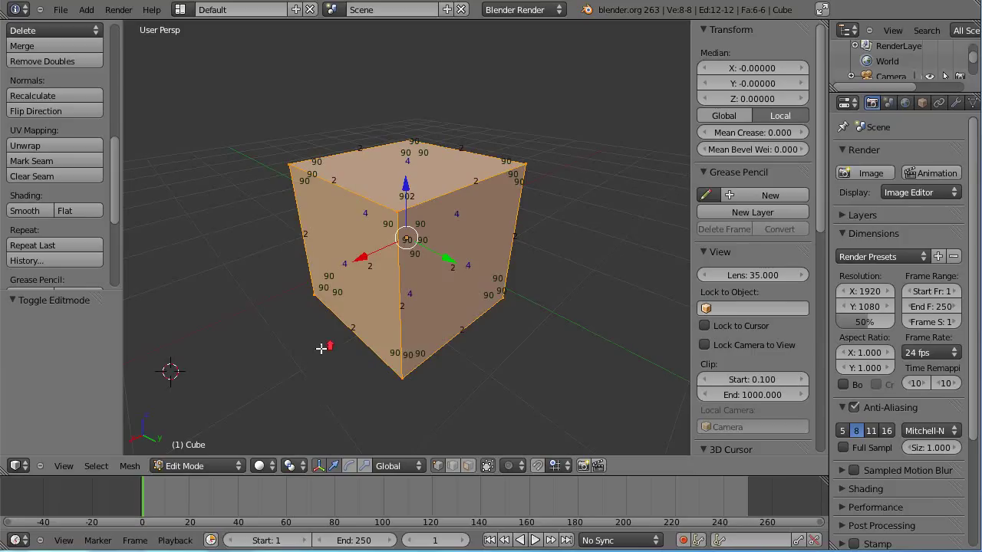
- Place the 3D cursor below the cube, then zoom and orbit to inspect its 2-unit edge, 4-unit area and 90° labels
click(319, 353)
scroll(421, 292, up, 2)
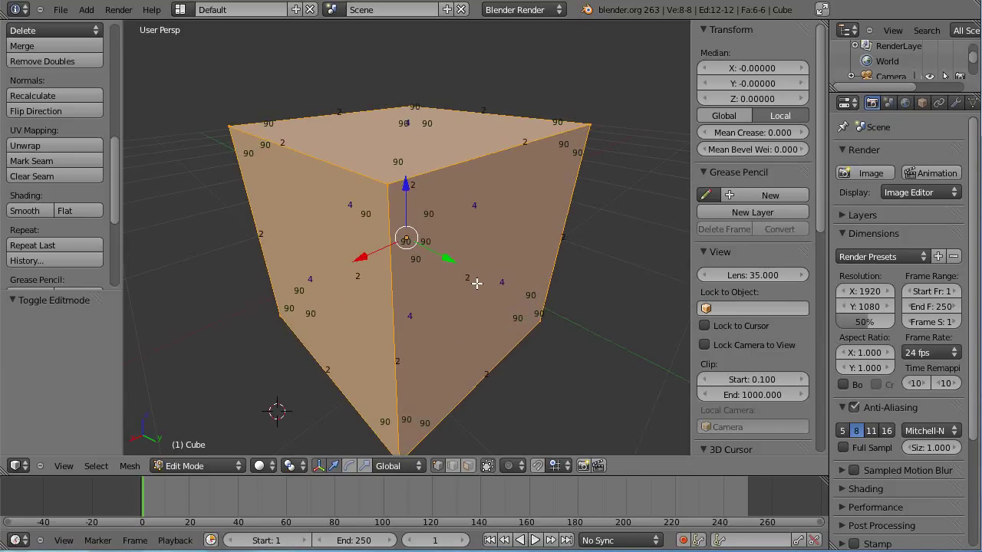
scroll(476, 283, down, 1)
scroll(471, 284, down, 1)
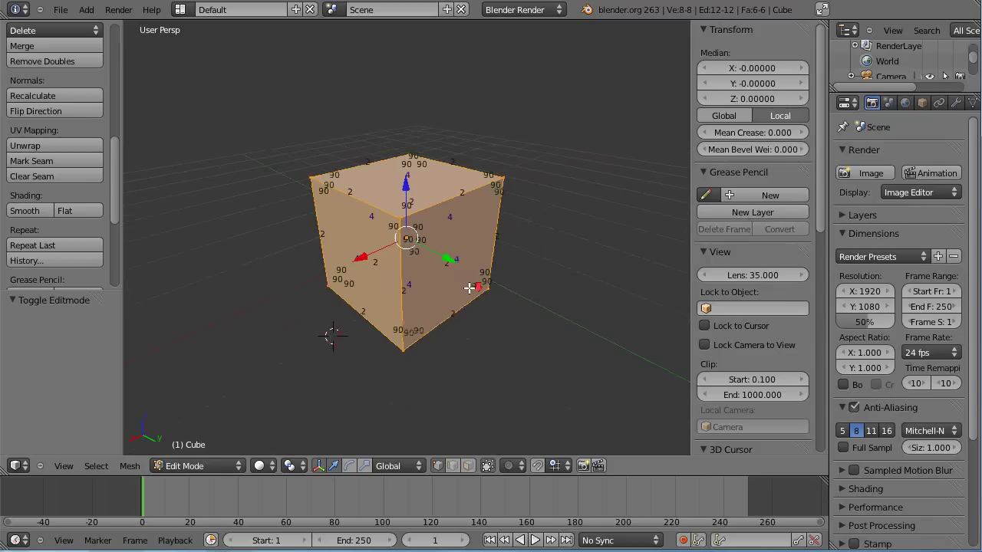
scroll(471, 284, up, 1)
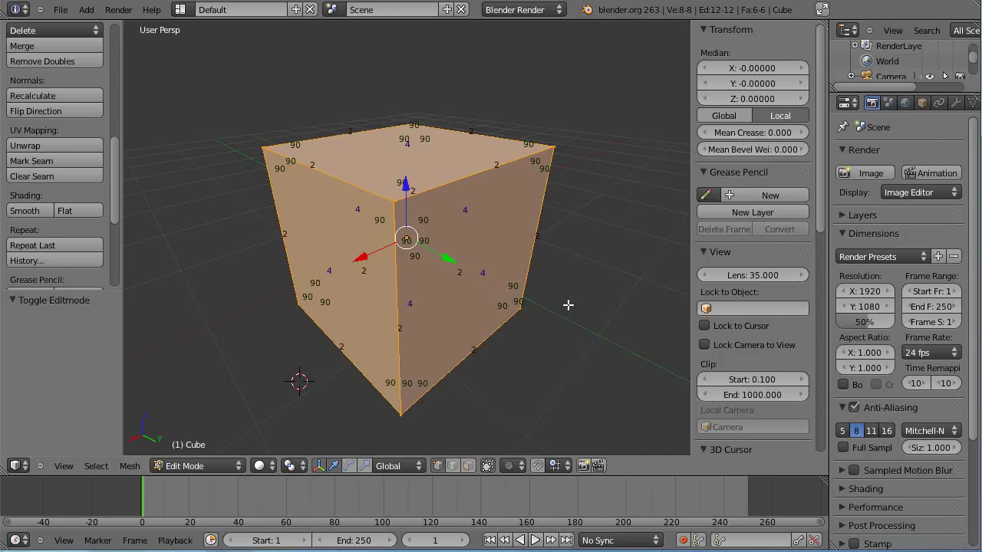
scroll(507, 325, up, 2)
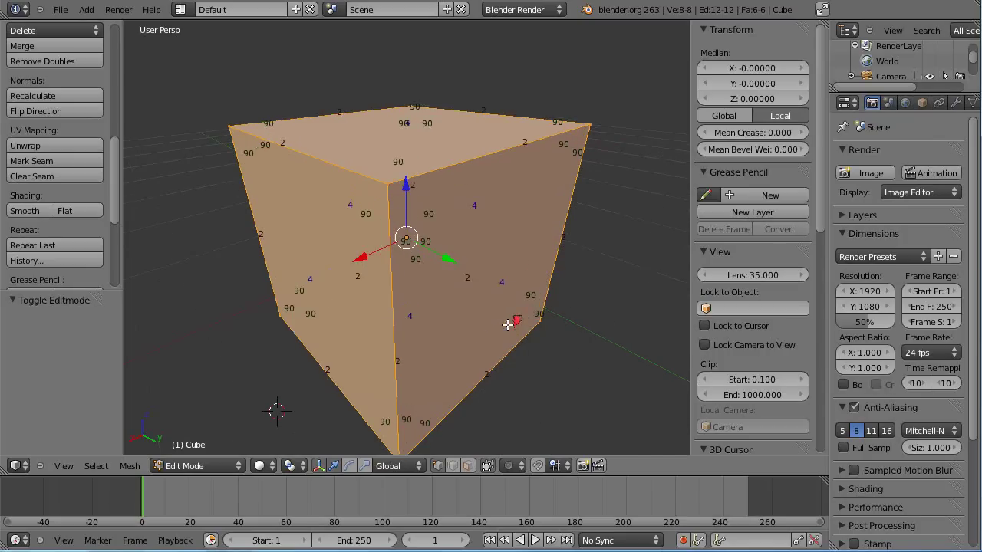
scroll(507, 325, down, 2)
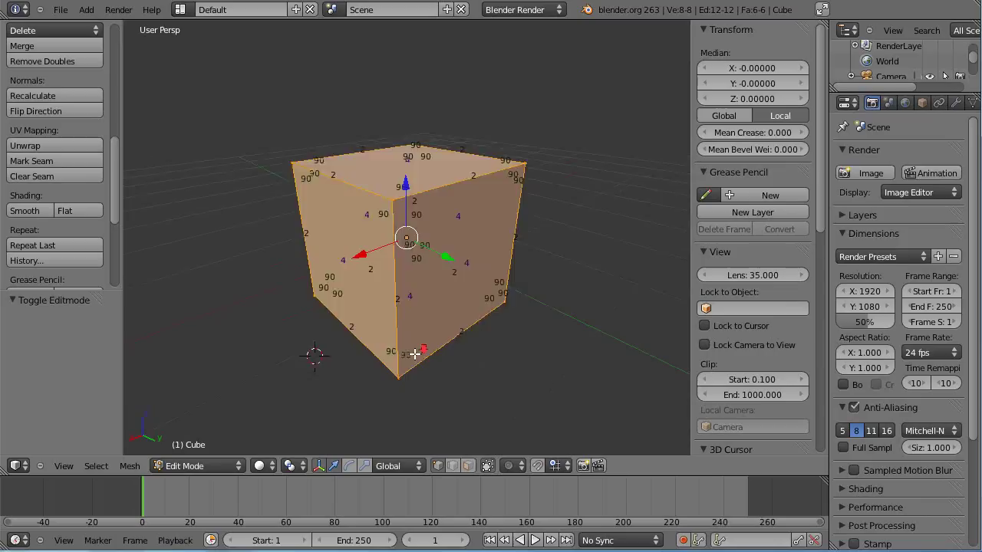
middle_drag(409, 382, 453, 386)
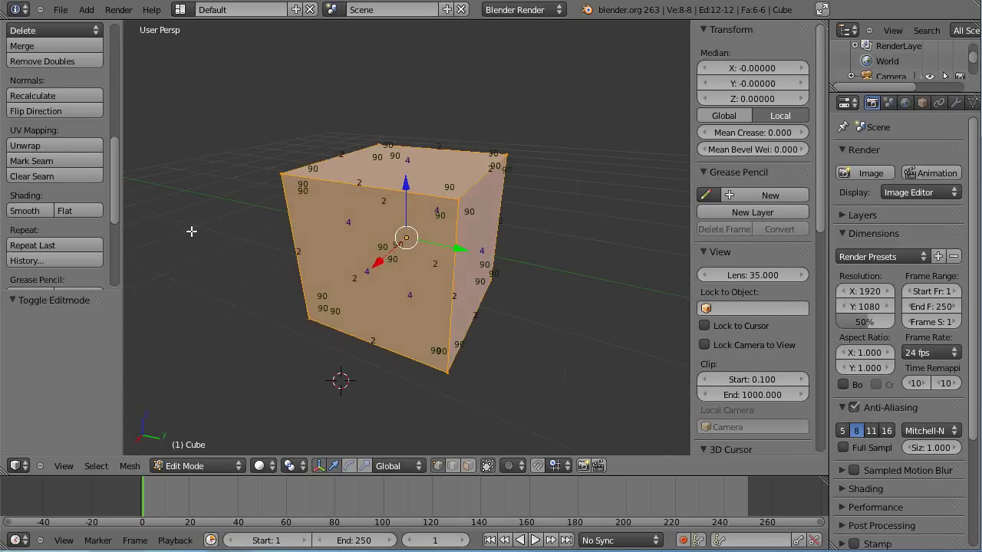
scroll(452, 311, up, 4)
scroll(451, 291, down, 3)
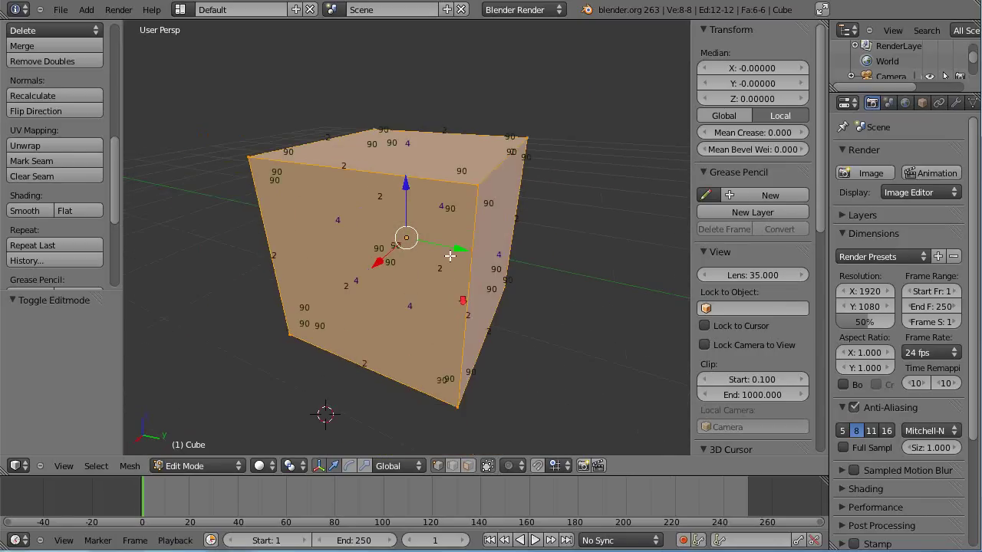
middle_drag(450, 255, 428, 257)
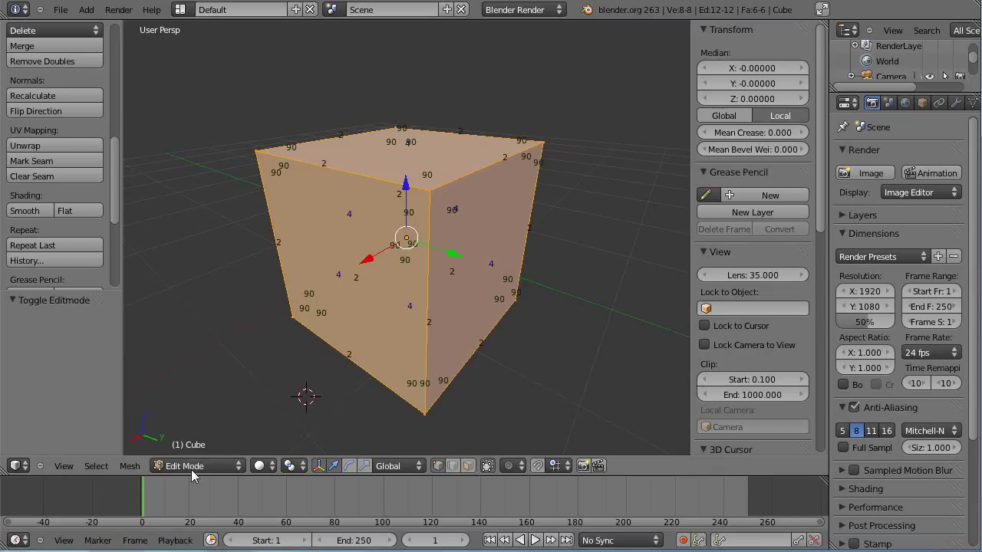
- Toggle the cube between Edit and Object Mode, then hide and restore the N sidebar
key(Tab)
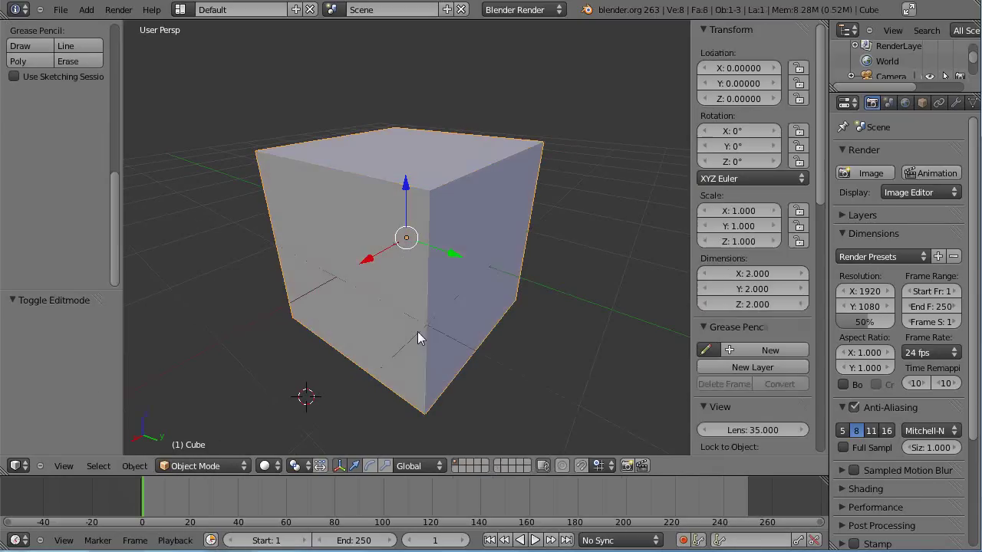
key(Tab)
key(Tab)
key(Tab)
key(Tab)
key(n)
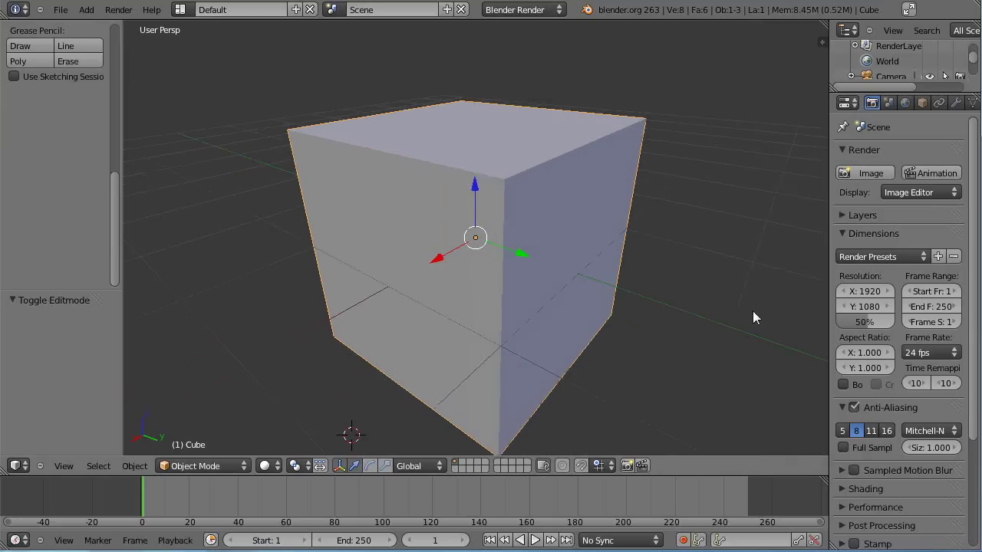
key(n)
- Scroll the sidebar to the Display panel and return the cube to Edit Mode
scroll(755, 316, down, 5)
scroll(755, 317, down, 7)
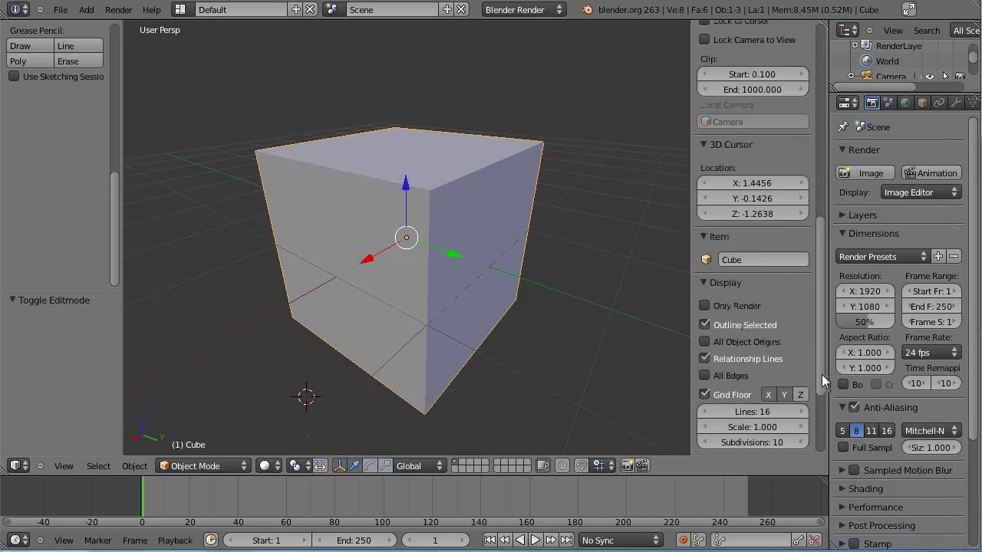
scroll(818, 391, down, 3)
scroll(812, 407, up, 2)
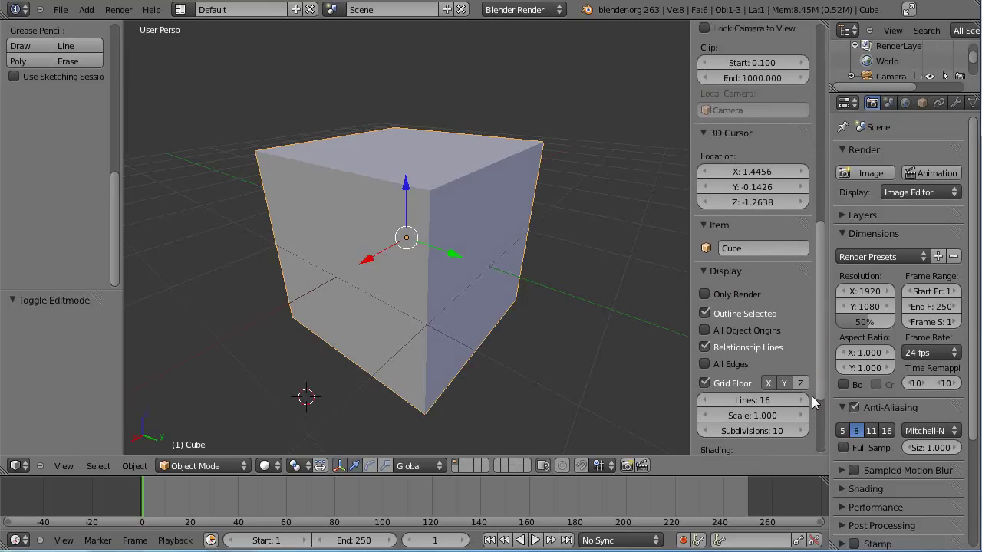
key(Tab)
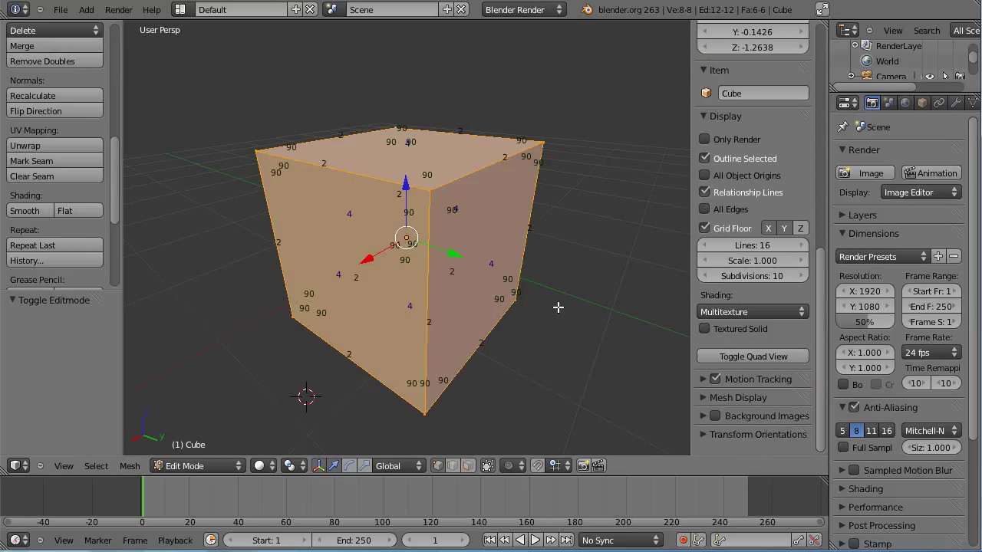
- Scroll the N sidebar down and expand the Mesh Display settings
click(820, 285)
drag(820, 285, 824, 48)
mouse_move(821, 107)
mouse_down()
mouse_move(835, 376)
mouse_move(828, 353)
mouse_move(822, 393)
mouse_up()
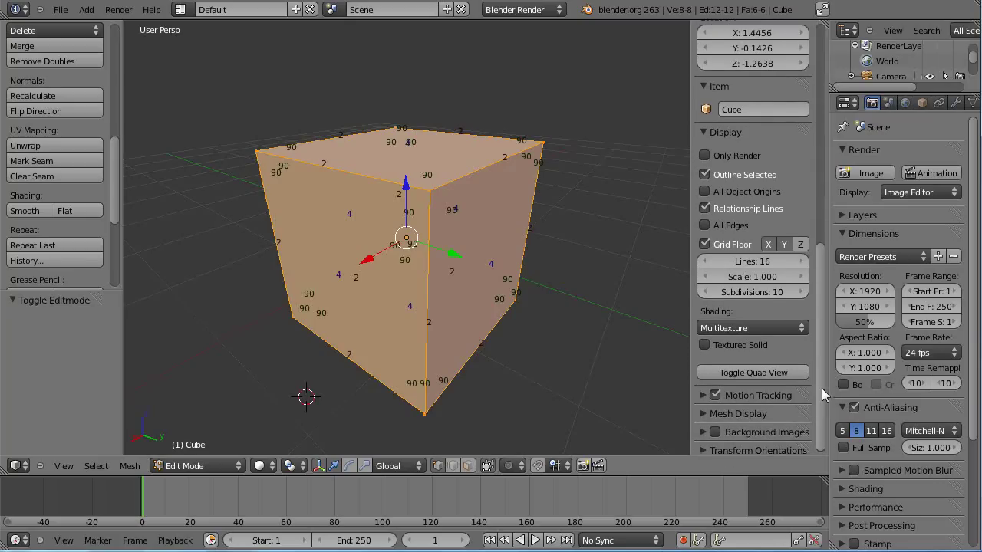
click(703, 413)
drag(823, 226, 821, 353)
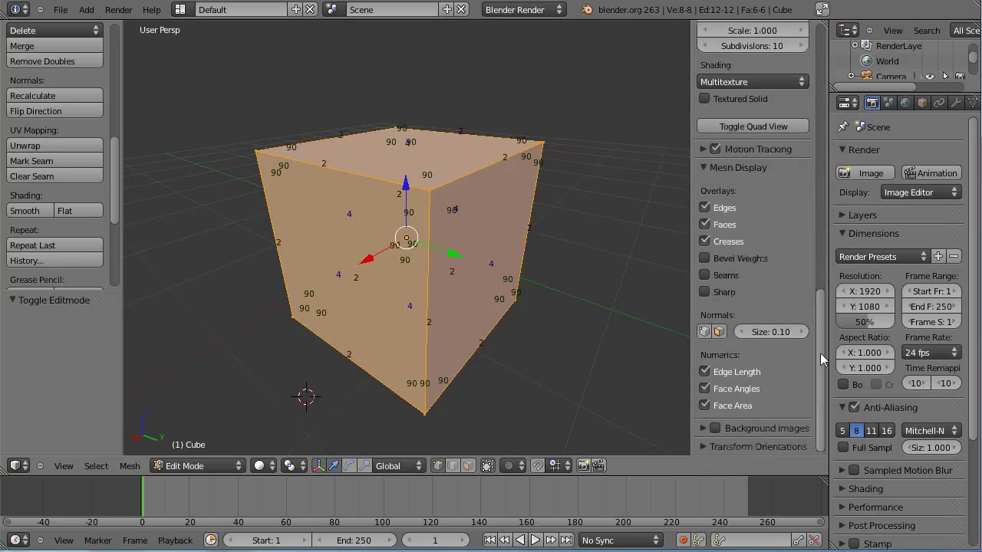
- Turn the Edges, Faces and Creases overlays off, then back on
click(705, 208)
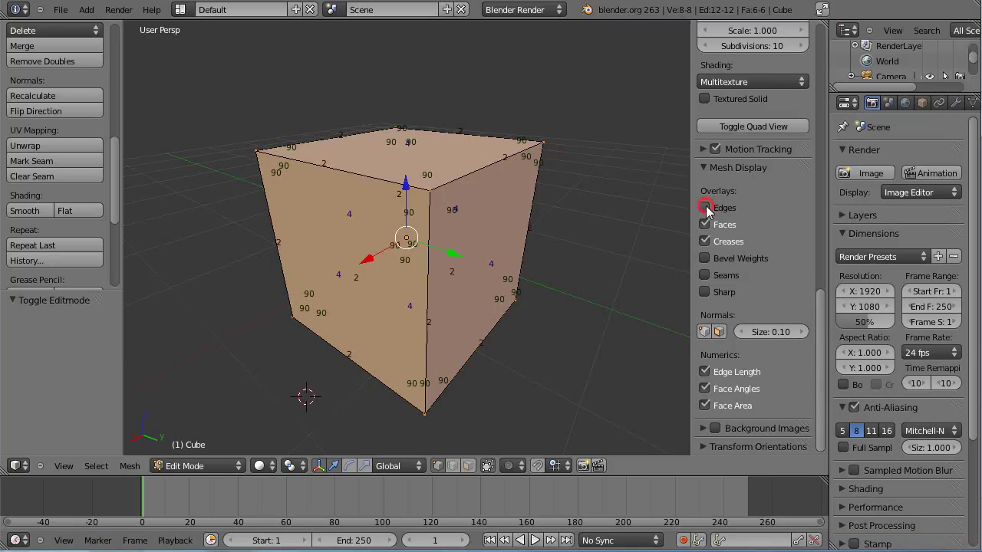
click(704, 224)
click(704, 242)
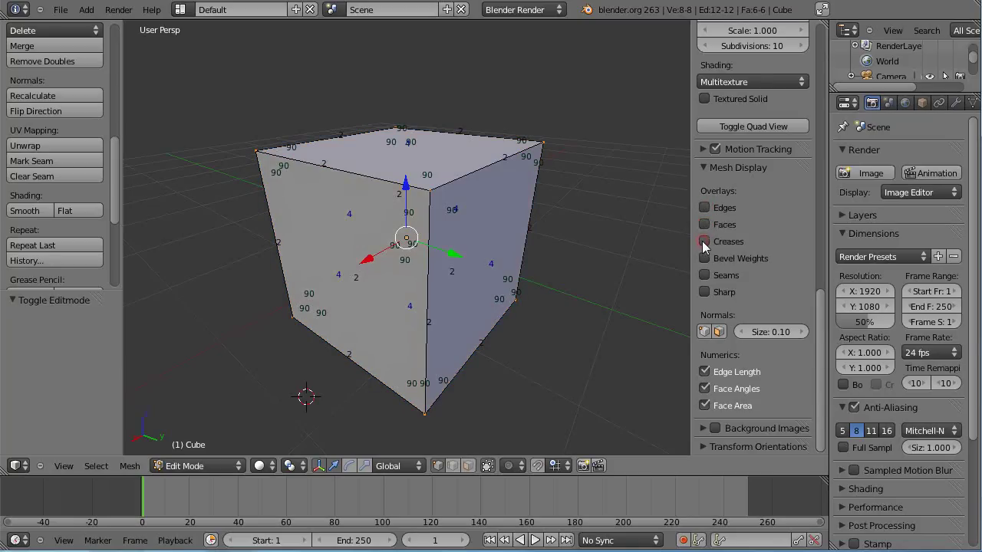
click(704, 242)
click(705, 225)
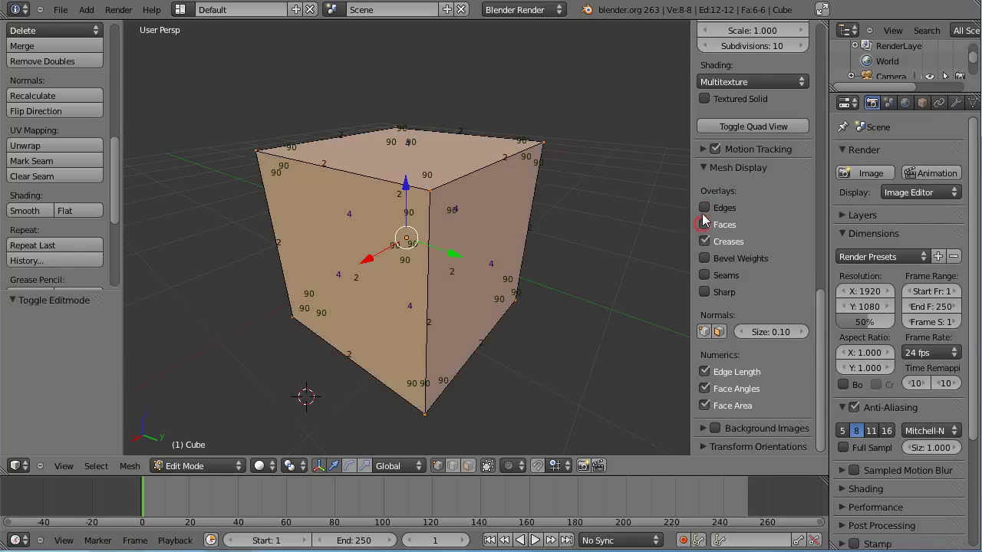
click(705, 207)
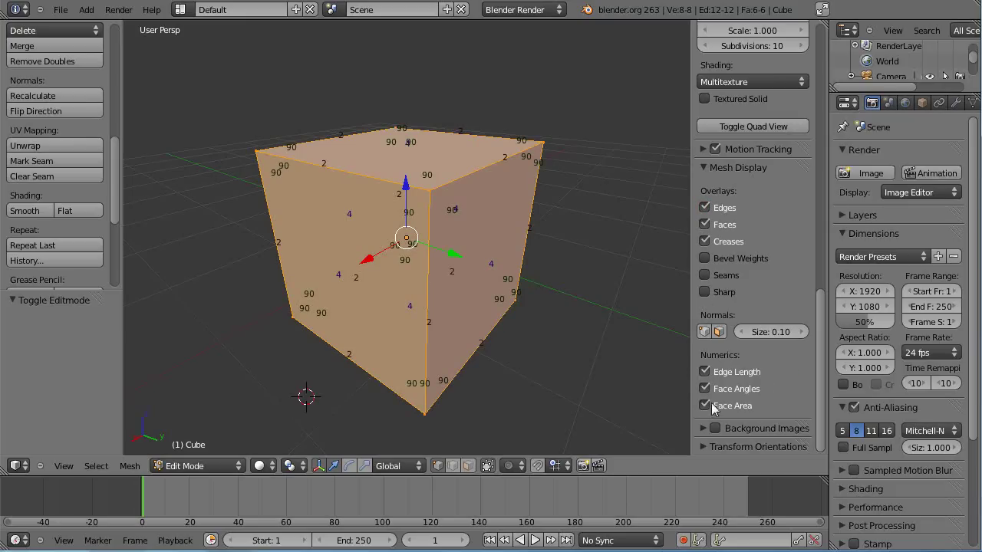
- Uncheck Edge Length, Face Angles and Face Area under Numerics
click(704, 372)
click(704, 389)
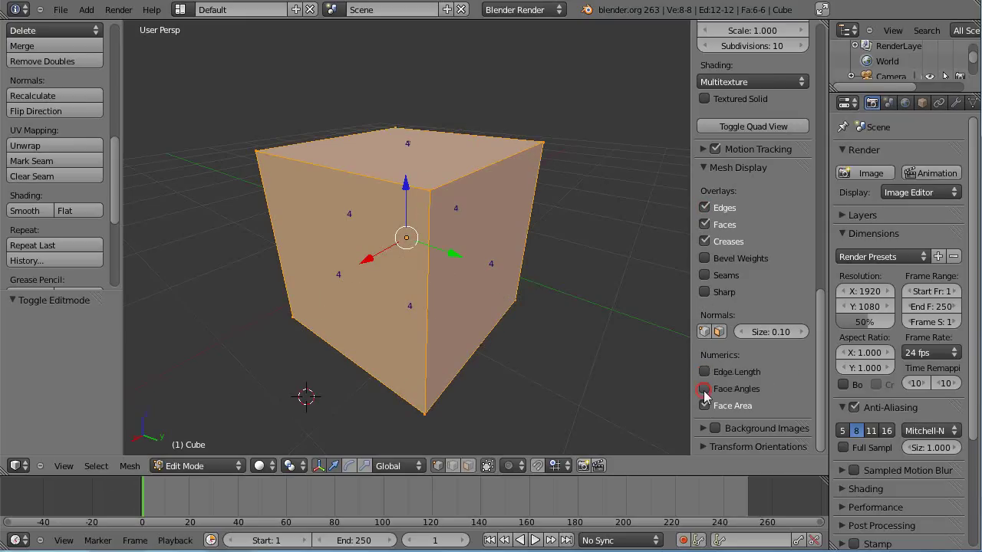
click(704, 406)
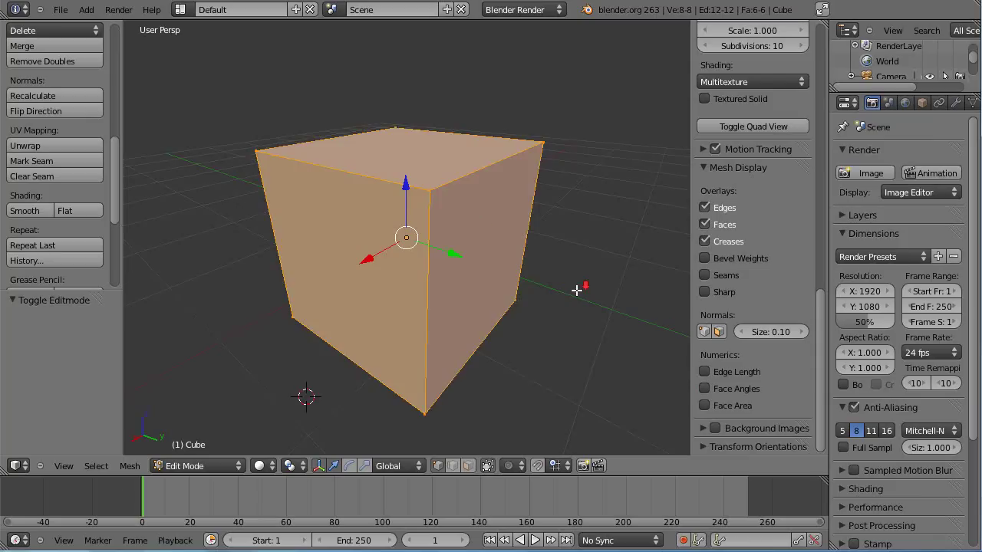
- Turn the Edge Length labels back on in Mesh Display
scroll(579, 287, down, 2)
click(821, 319)
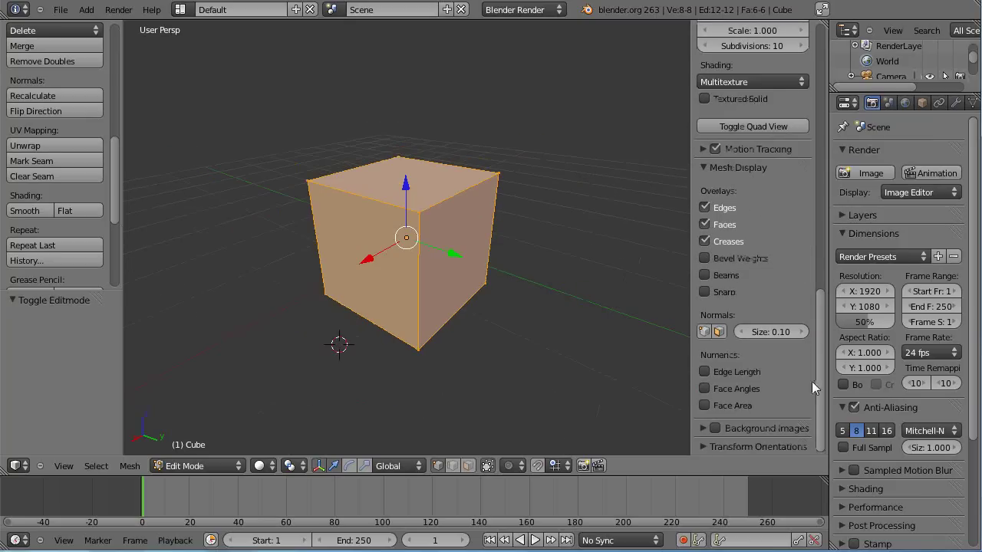
click(704, 372)
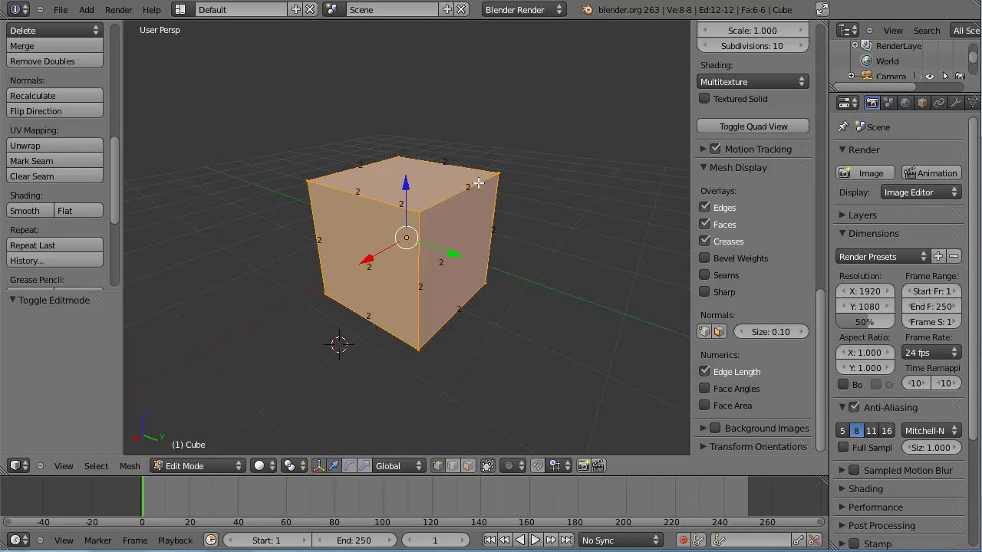
- Orbit from a near-front view to a perspective view to check the 2-unit edge labels
drag(820, 376, 823, 113)
middle_drag(349, 403, 425, 531)
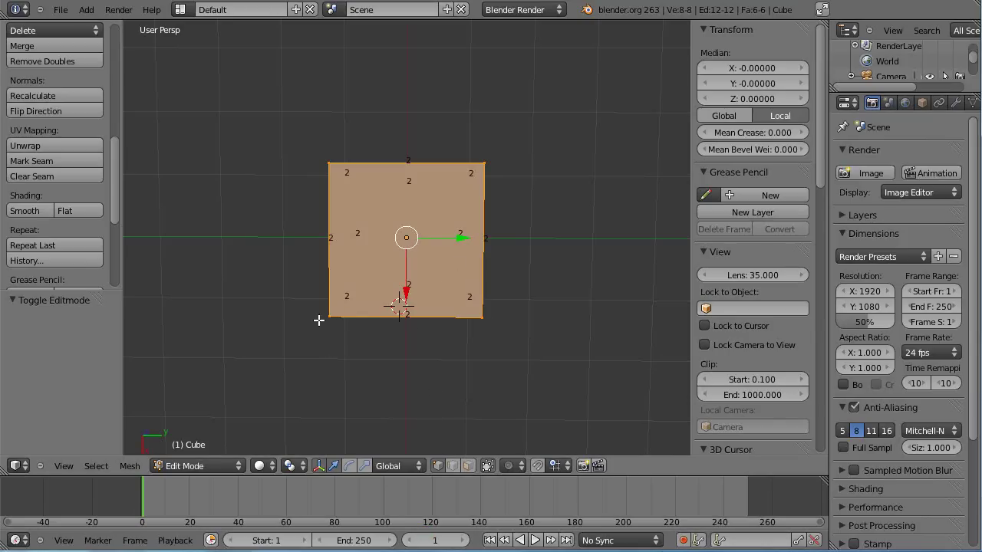
middle_drag(513, 370, 465, 247)
scroll(457, 265, up, 2)
scroll(491, 230, down, 2)
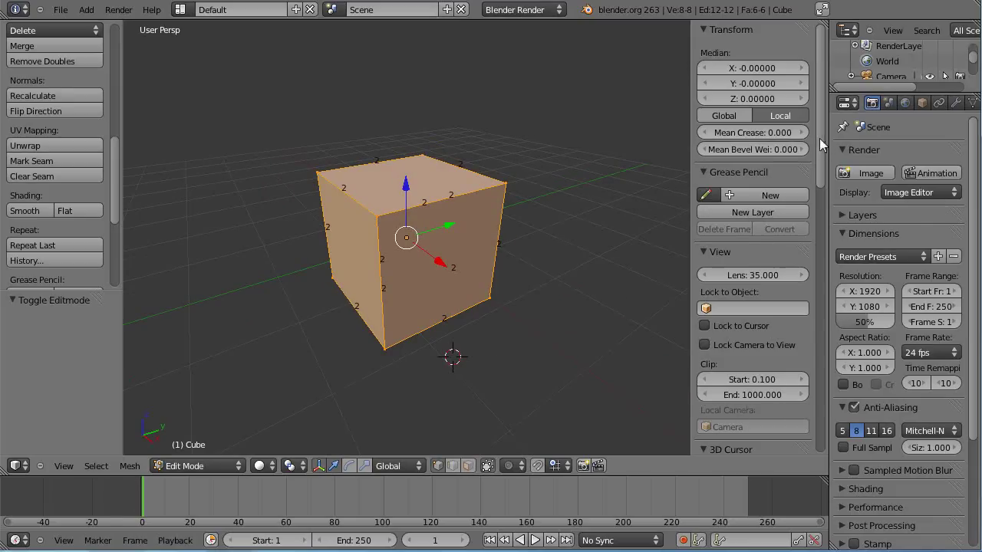
drag(821, 142, 813, 429)
- Check Face Angles and Face Area so 90° and 4-unit labels appear on the cube
click(705, 389)
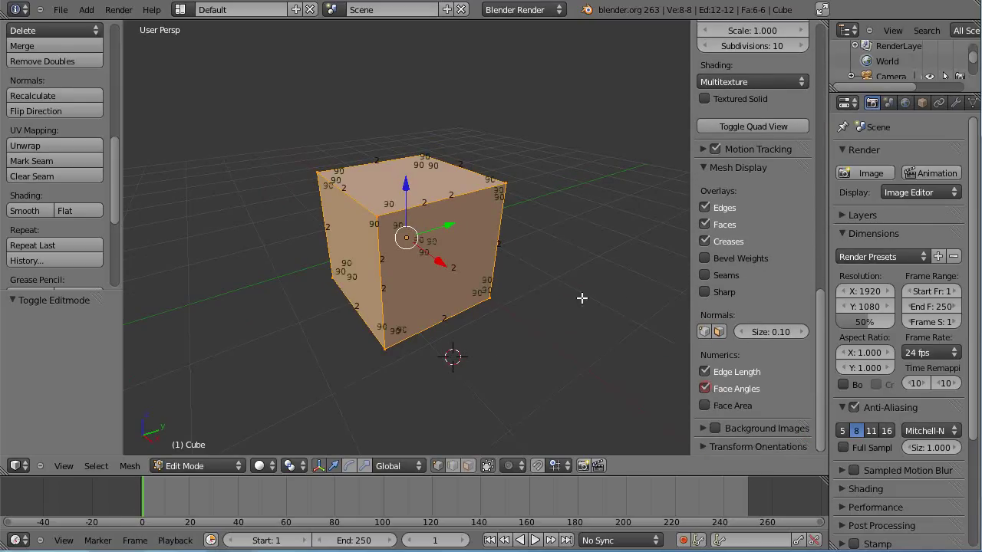
scroll(581, 297, up, 3)
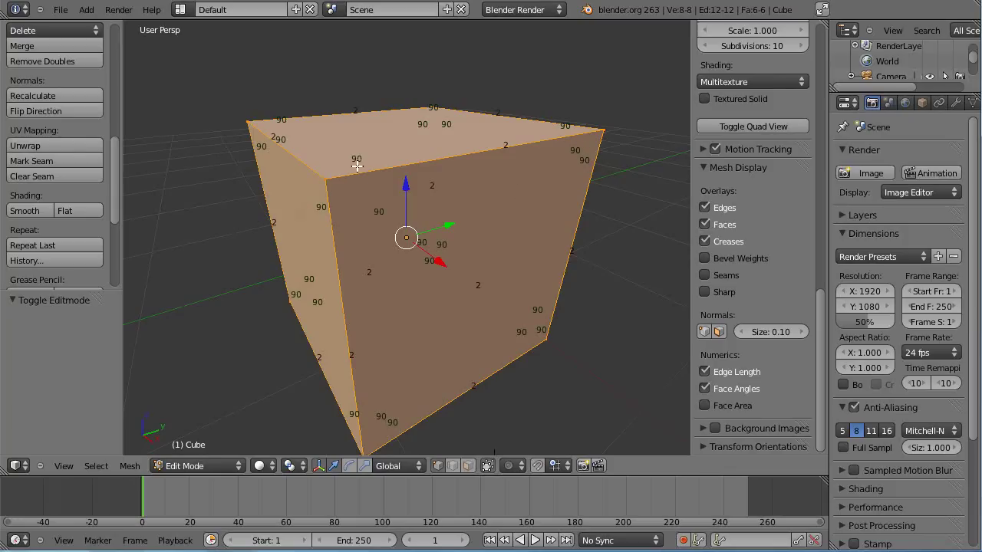
click(704, 406)
- Orbit around the cube to inspect labels on its front, left and top faces
middle_drag(499, 316, 474, 276)
middle_drag(449, 239, 483, 271)
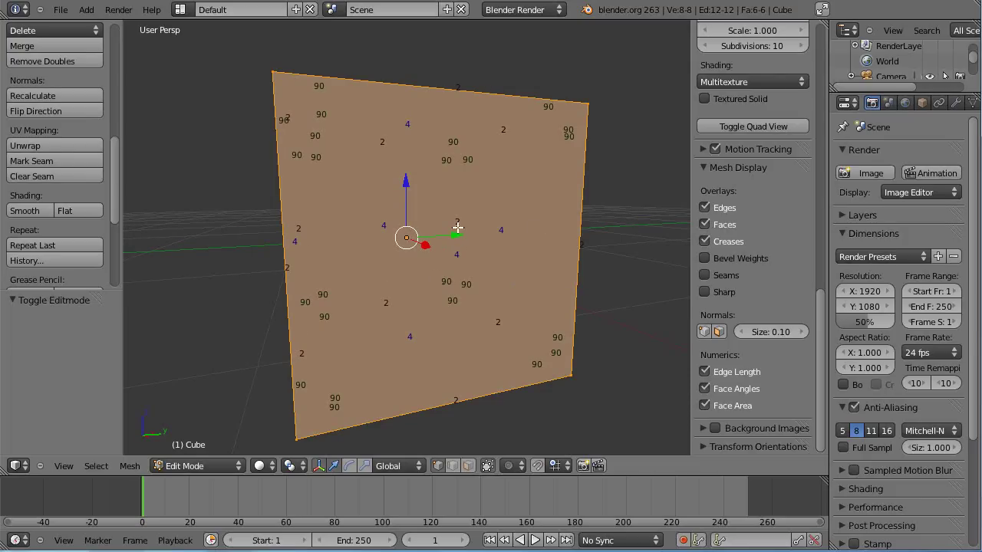
middle_drag(485, 244, 487, 277)
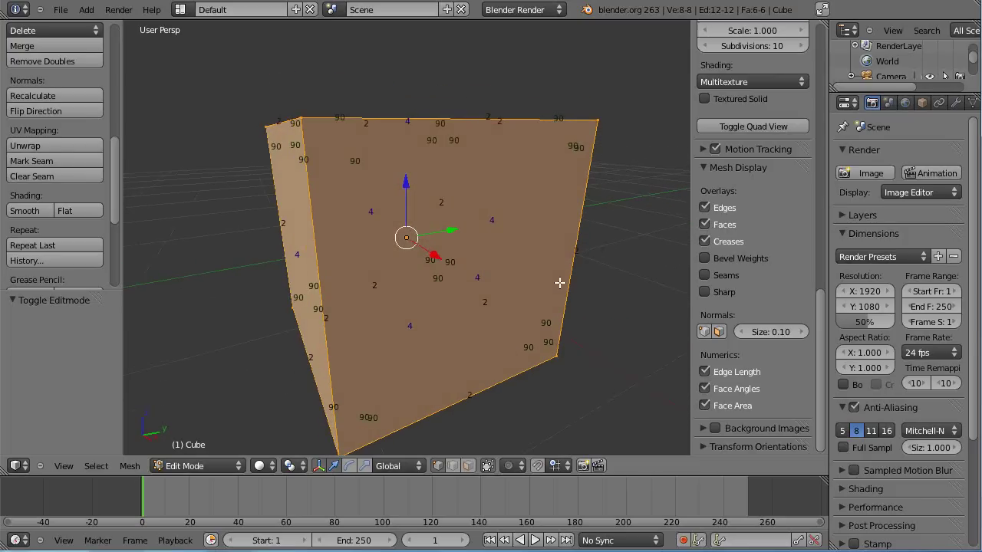
middle_drag(561, 283, 537, 333)
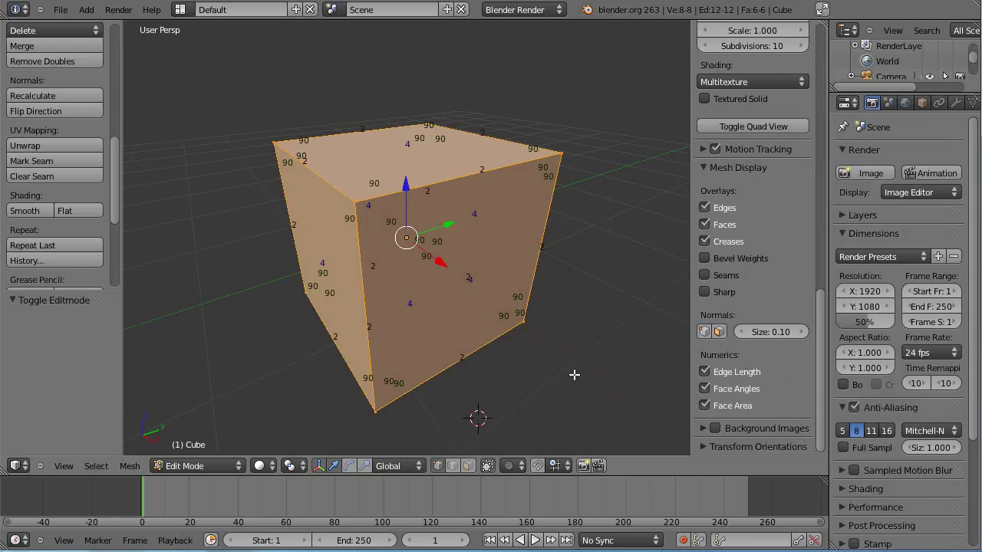
middle_drag(570, 354, 560, 345)
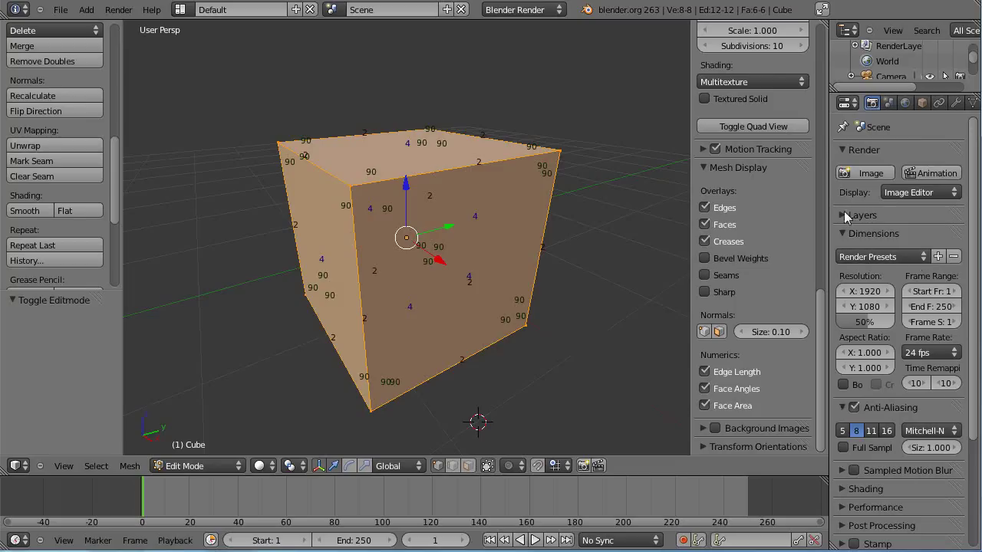
- Switch the scene's unit system to Metric in Scene properties
click(887, 104)
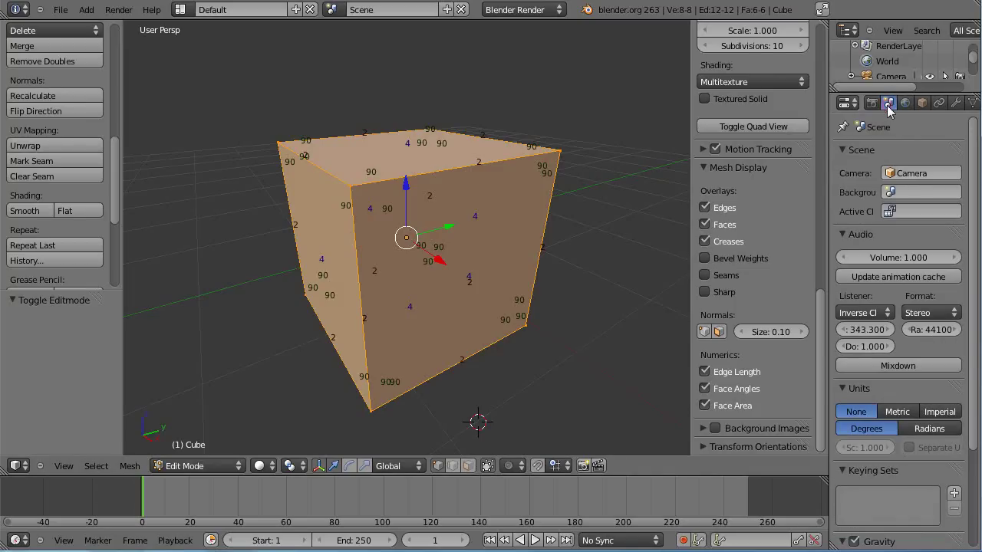
drag(975, 278, 976, 371)
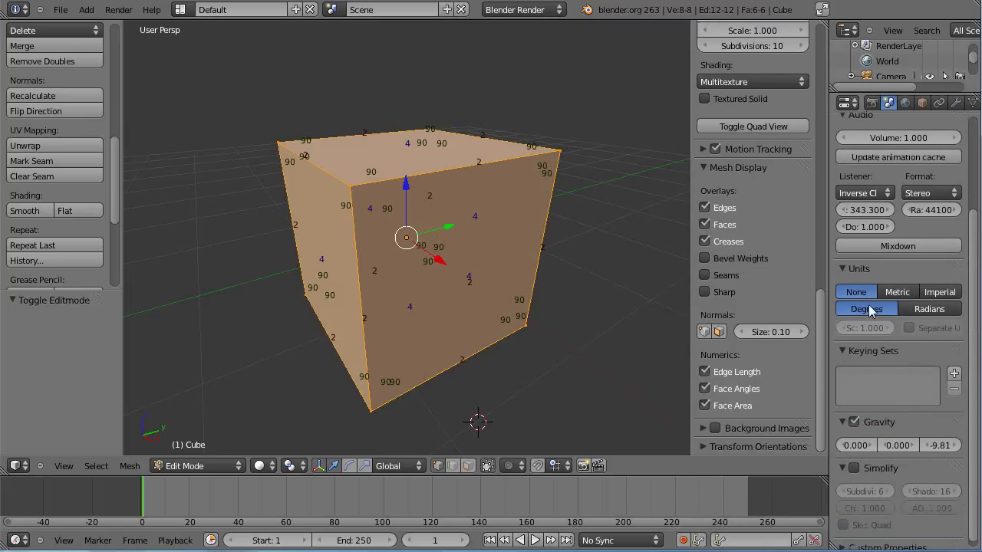
click(894, 296)
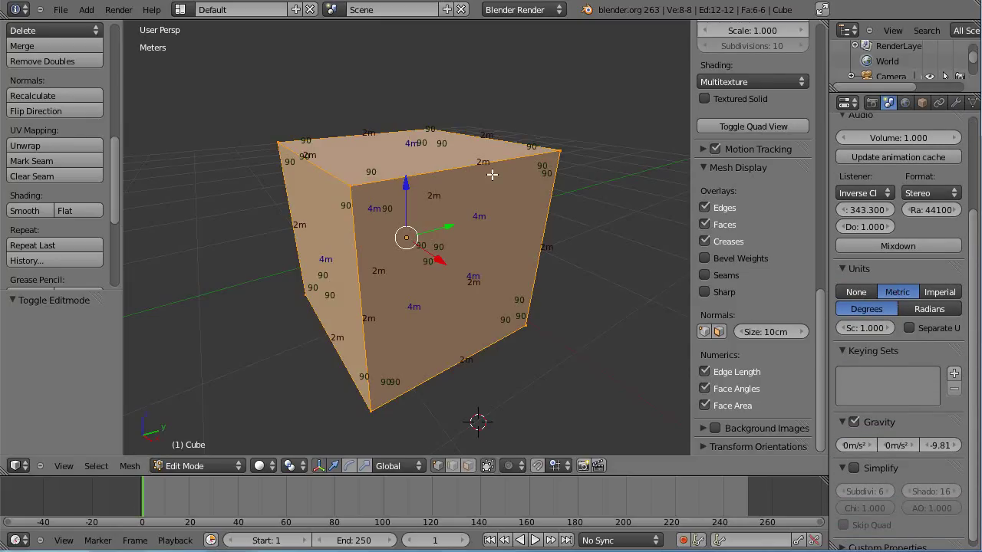
- Orbit to a square-on front view, then to the top and right faces, checking the 2m labels
middle_drag(494, 183, 449, 230)
middle_drag(445, 280, 445, 264)
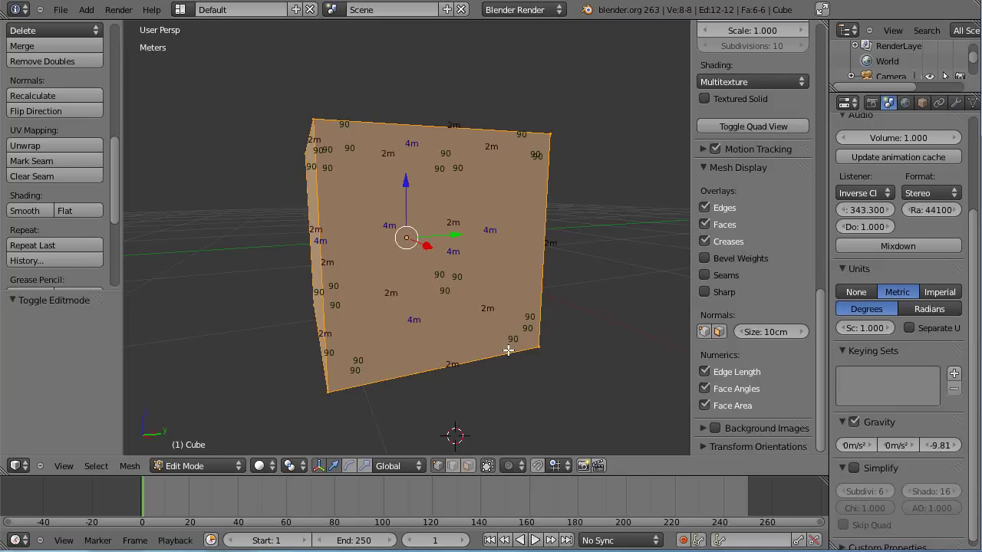
middle_drag(373, 232, 300, 132)
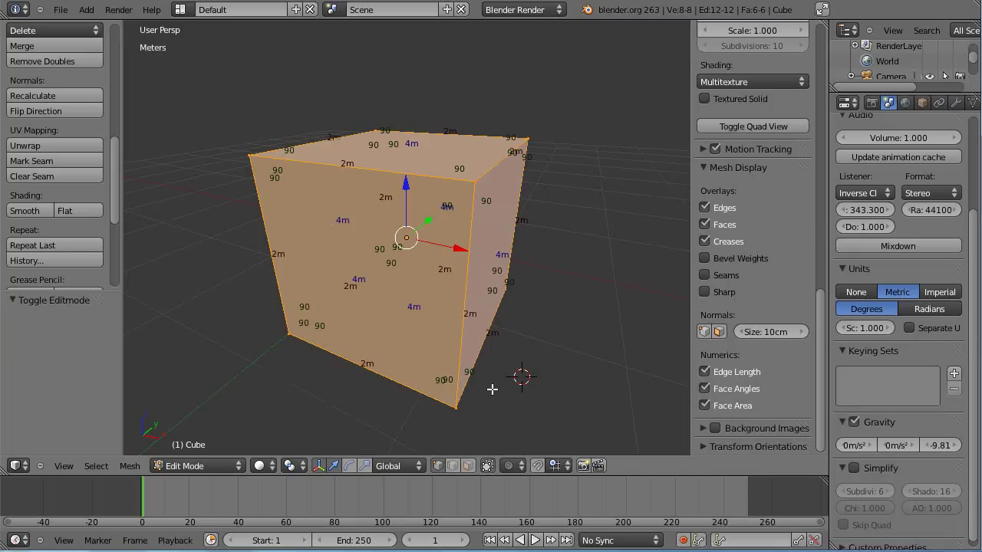
scroll(527, 373, up, 1)
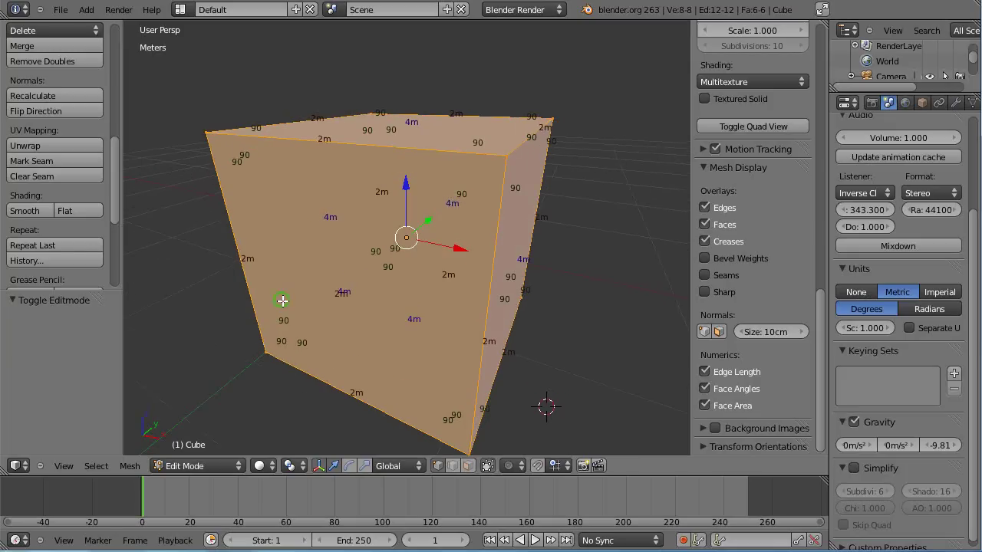
middle_drag(284, 302, 287, 305)
- Zoom in and out and orbit to view the metric labels from the top corner and above-right
scroll(336, 222, up, 2)
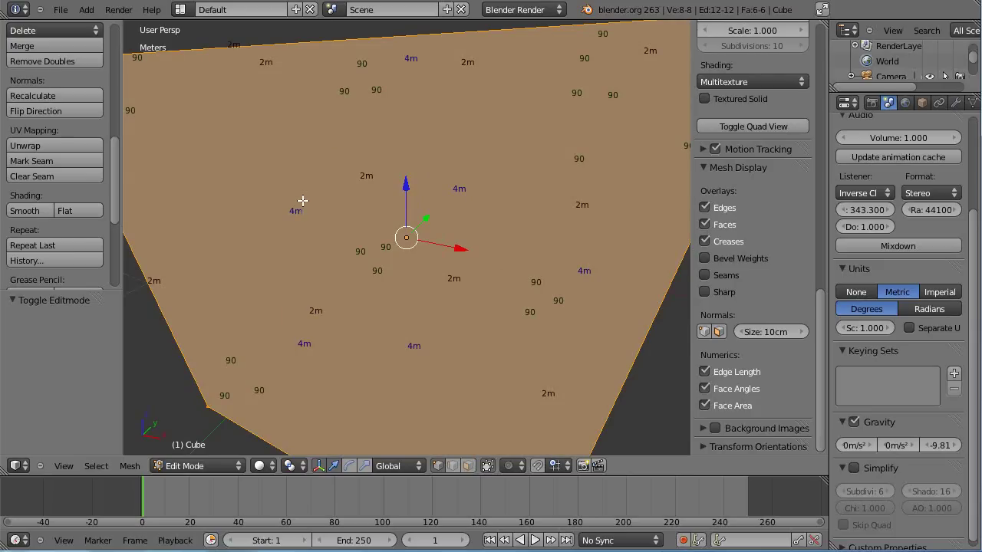
scroll(302, 256, down, 4)
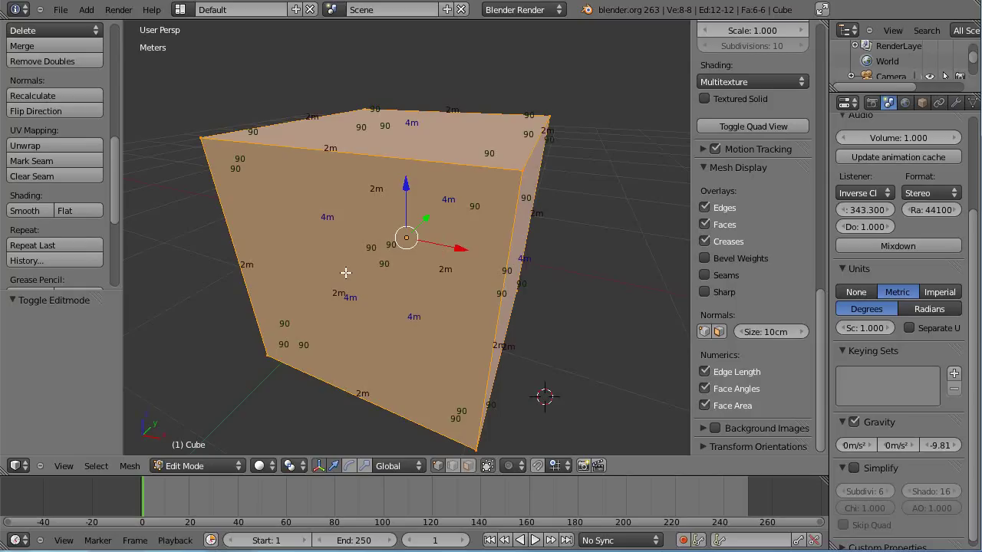
scroll(357, 267, up, 3)
scroll(361, 263, down, 4)
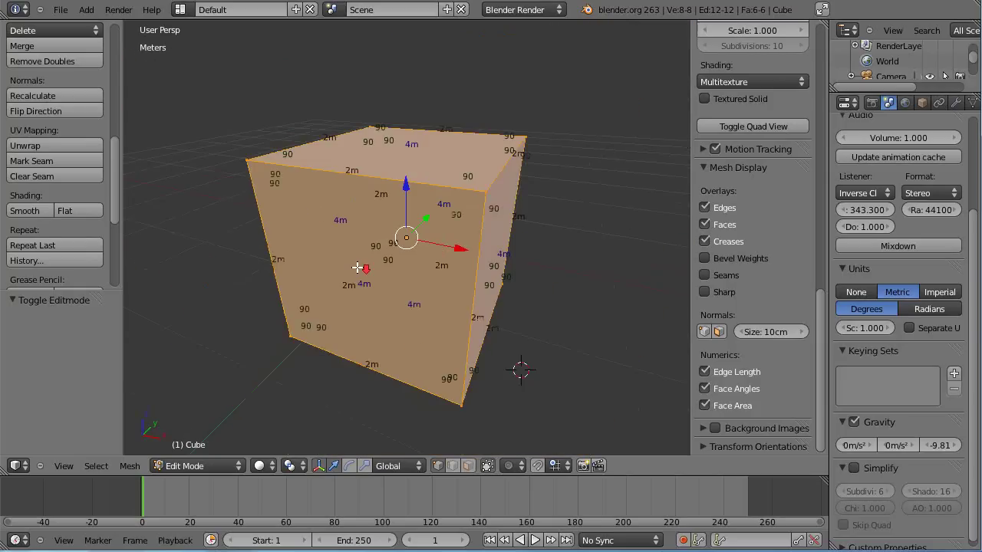
scroll(360, 269, up, 3)
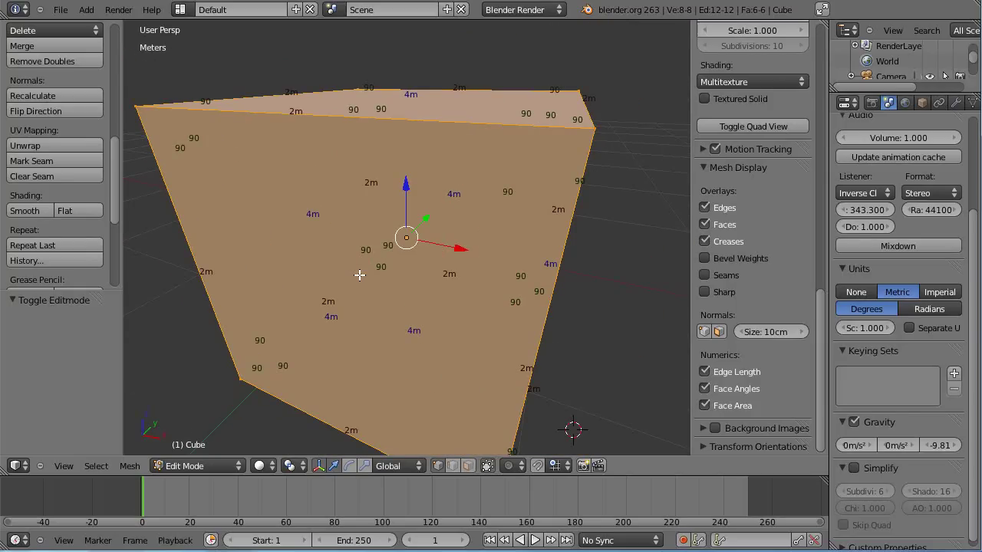
scroll(407, 286, down, 3)
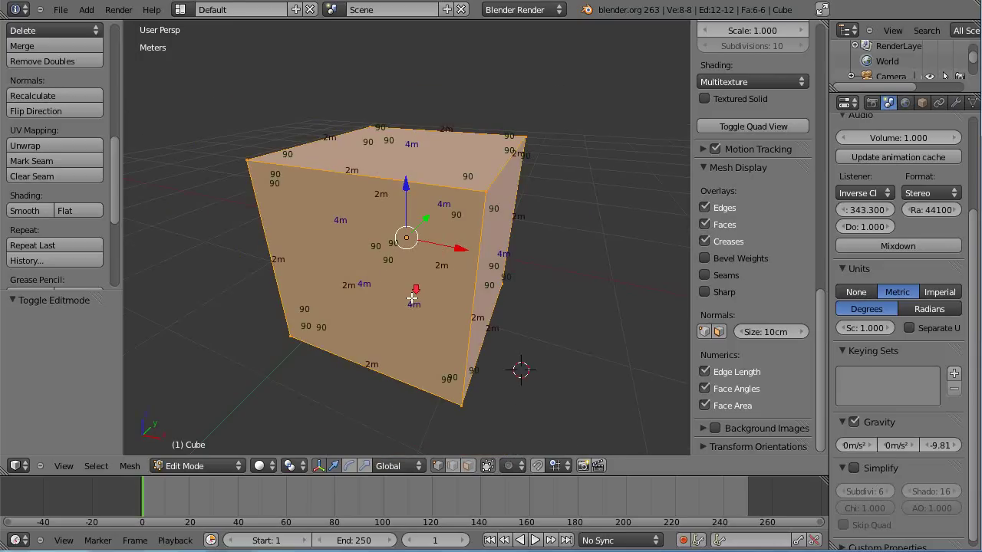
scroll(411, 292, up, 5)
scroll(412, 299, down, 4)
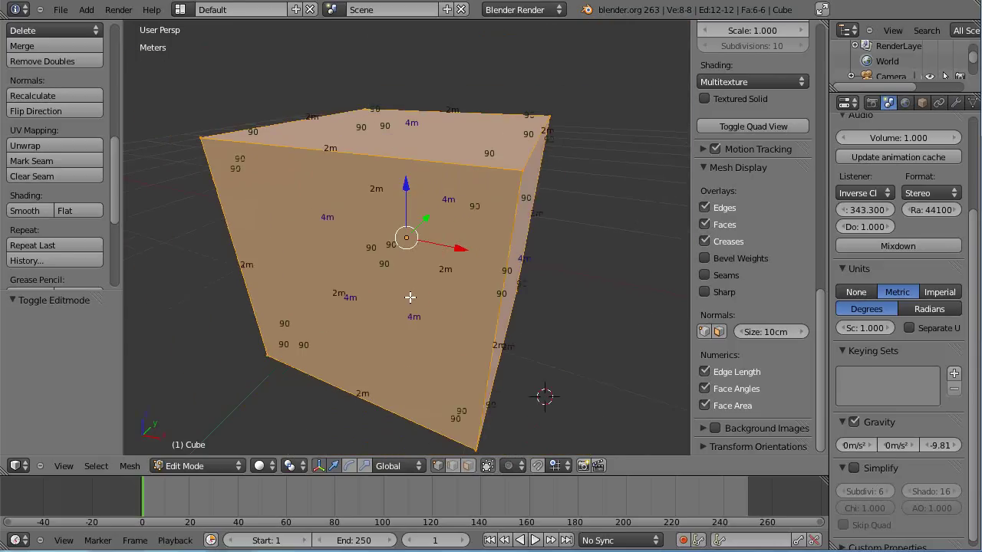
middle_drag(410, 299, 333, 322)
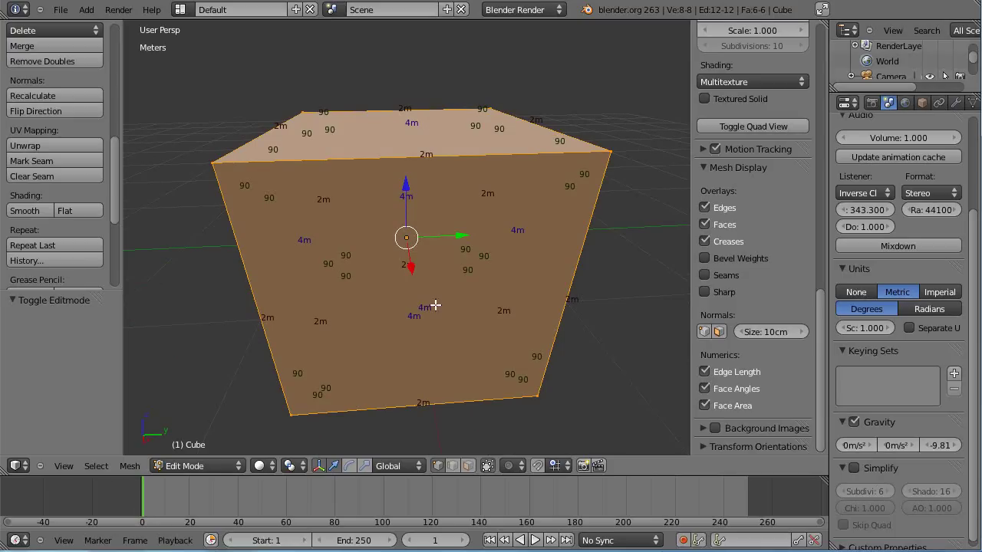
middle_drag(407, 322, 424, 307)
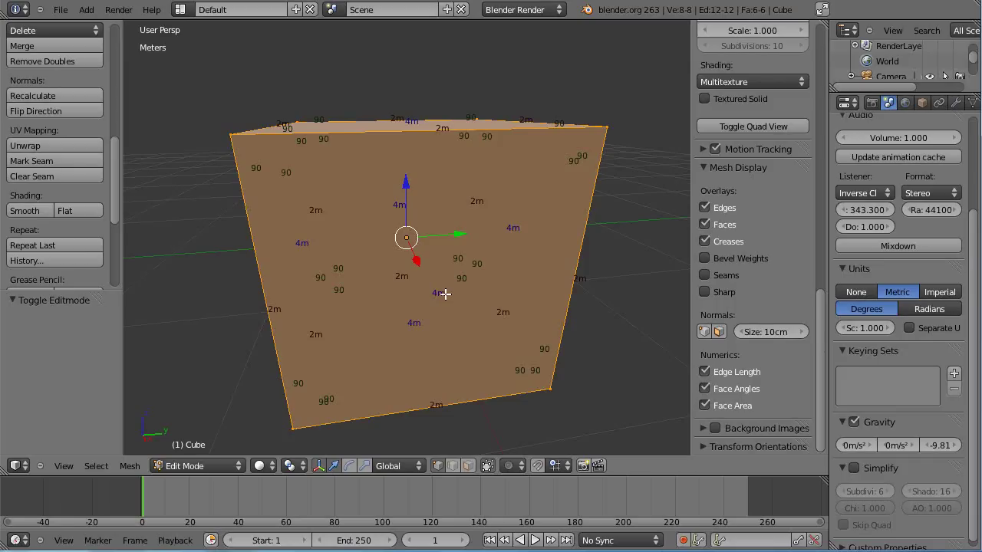
scroll(445, 303, down, 4)
middle_drag(445, 302, 474, 294)
scroll(474, 295, up, 4)
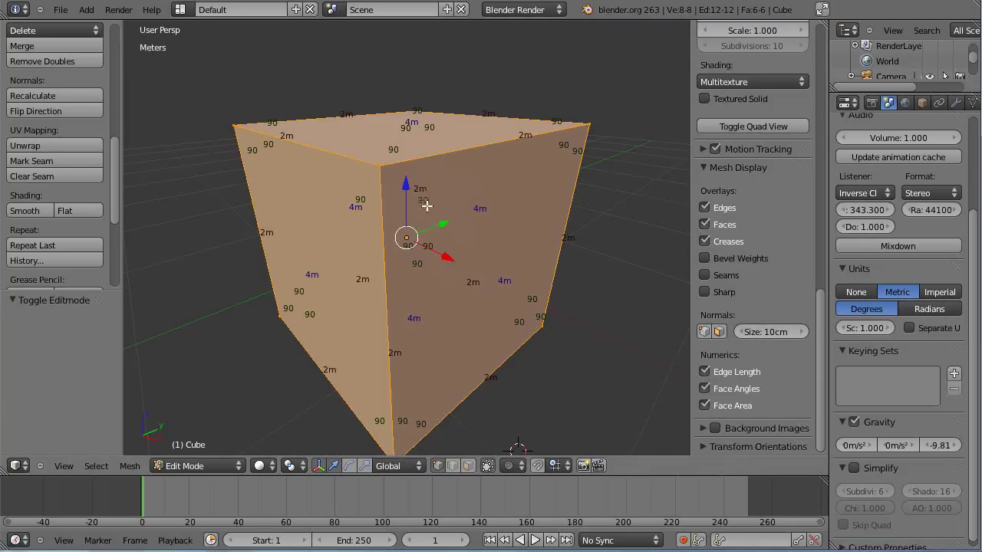
click(927, 315)
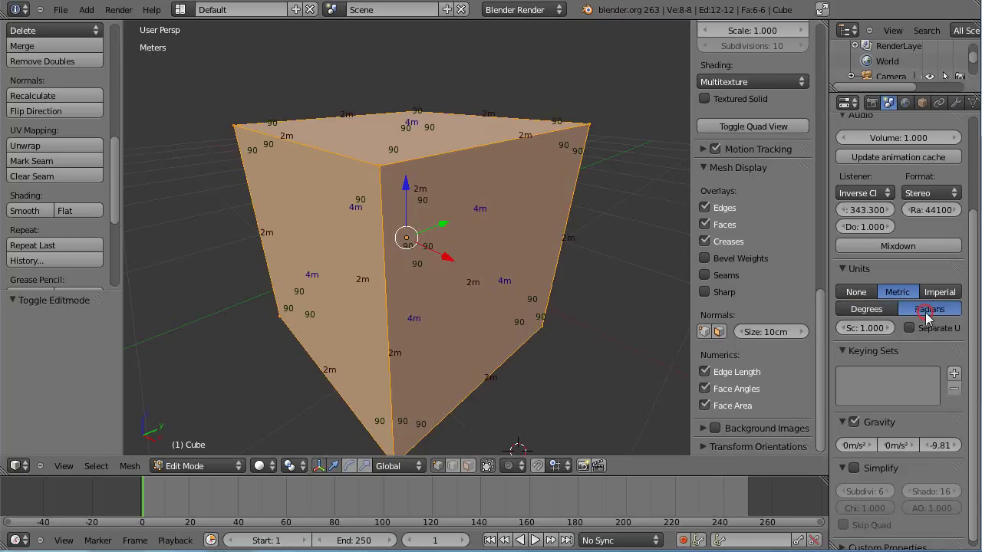
scroll(445, 232, up, 5)
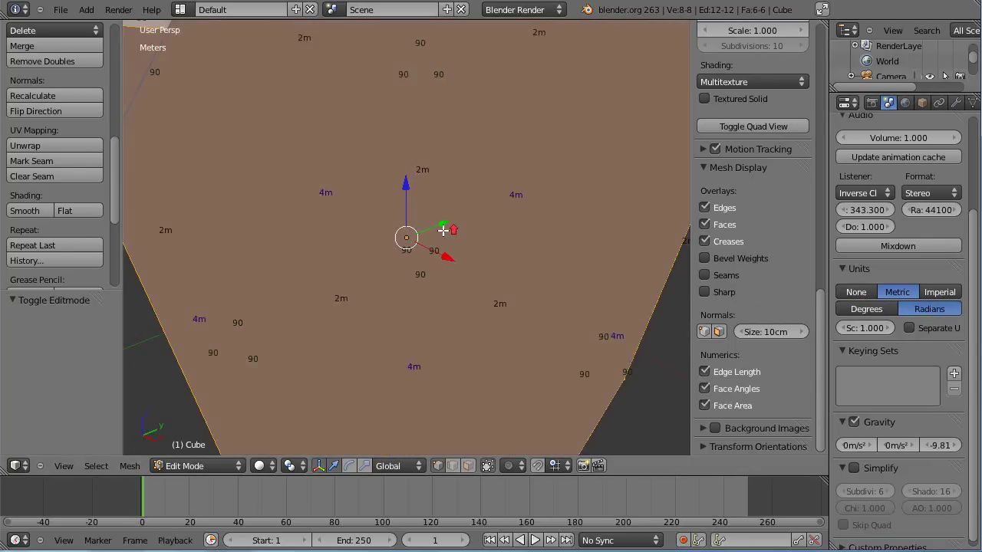
scroll(445, 232, down, 5)
middle_drag(445, 231, 445, 243)
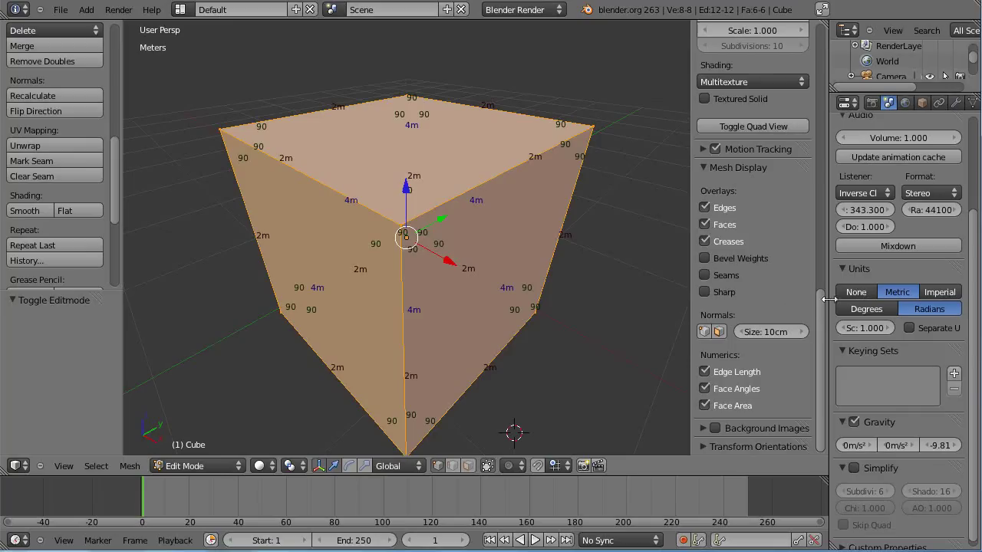
click(866, 312)
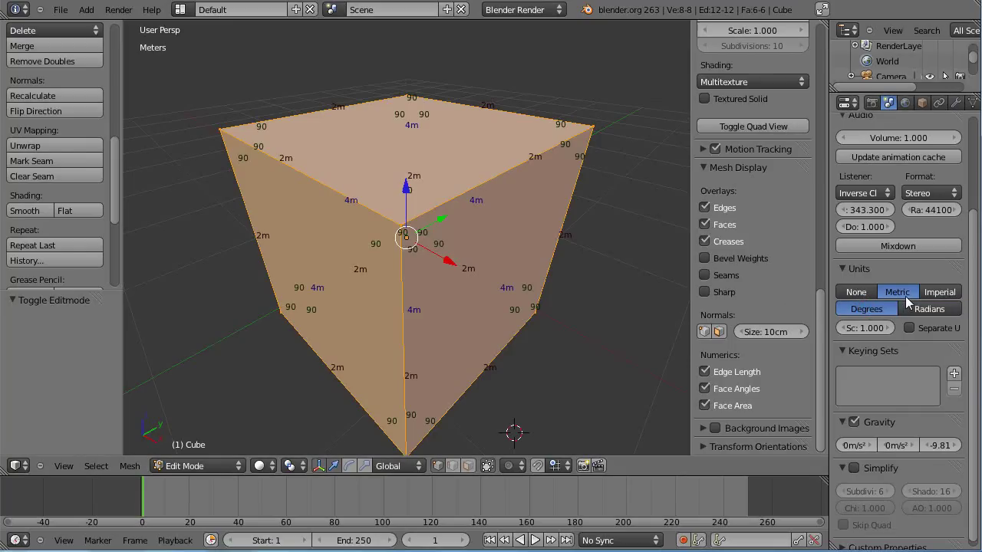
click(946, 297)
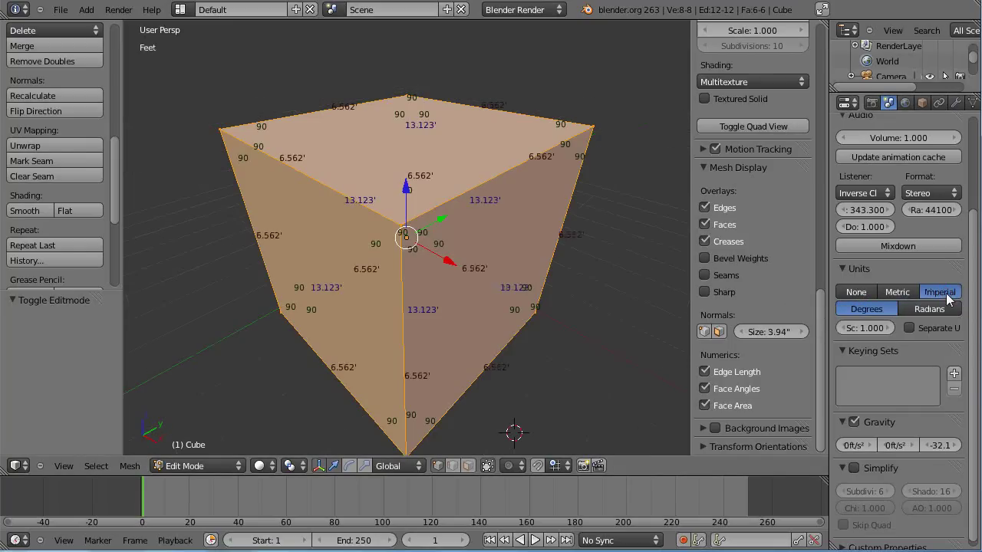
middle_drag(568, 279, 546, 283)
scroll(555, 260, up, 6)
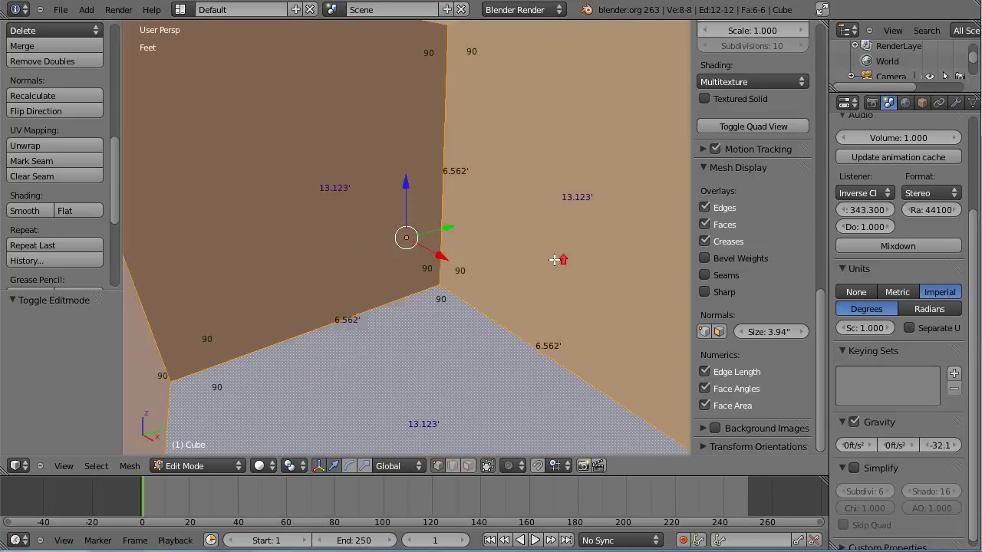
scroll(551, 262, down, 3)
scroll(539, 271, down, 4)
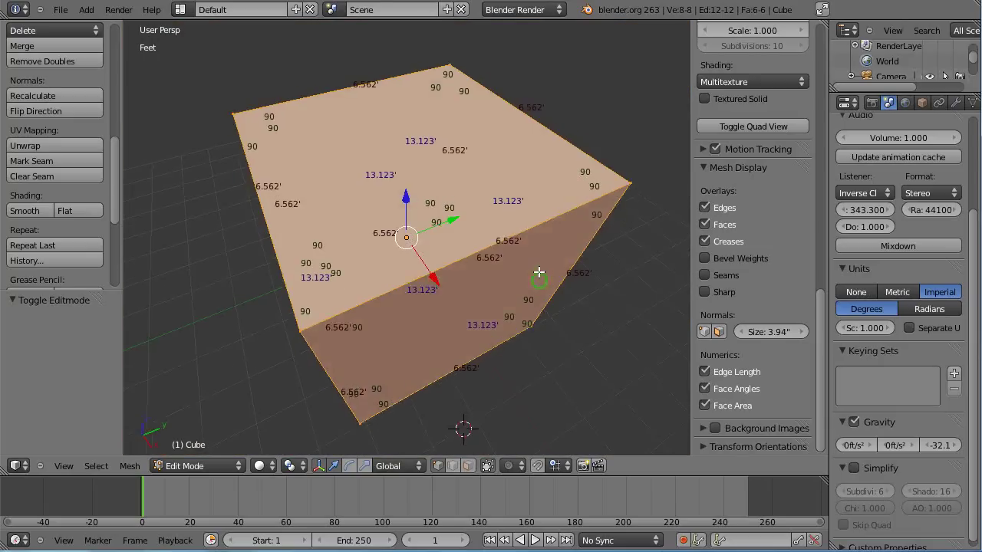
middle_drag(540, 273, 501, 265)
scroll(501, 265, up, 2)
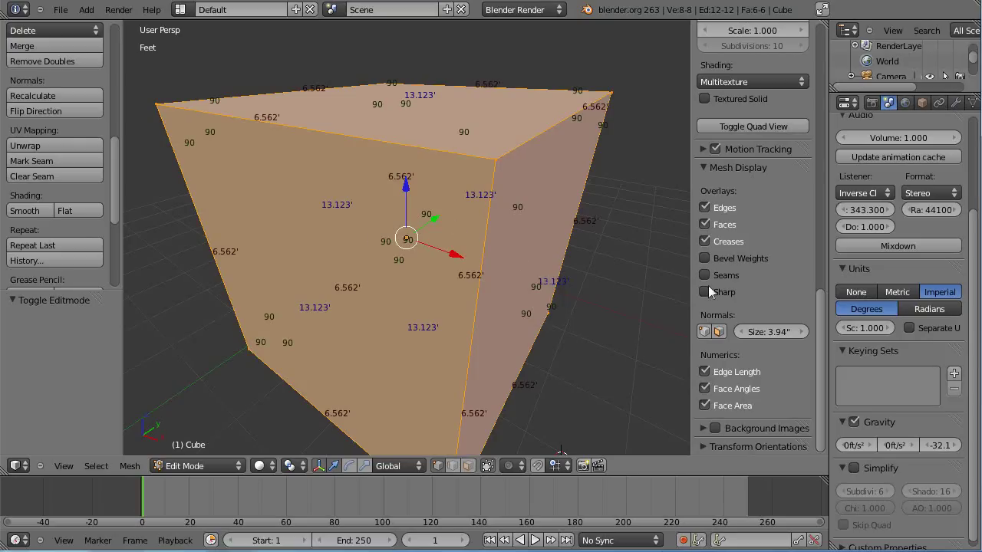
click(897, 291)
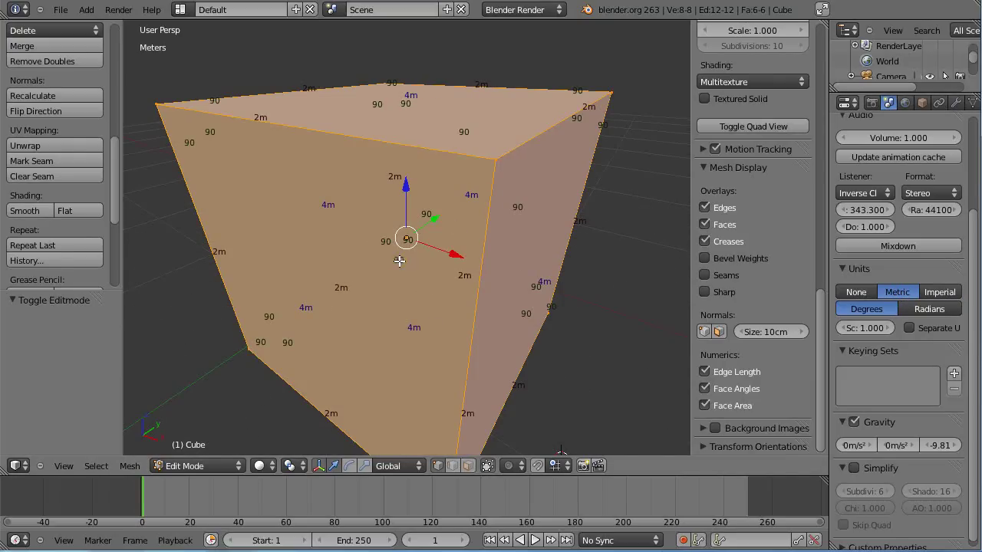
scroll(399, 246, down, 4)
middle_drag(408, 247, 392, 257)
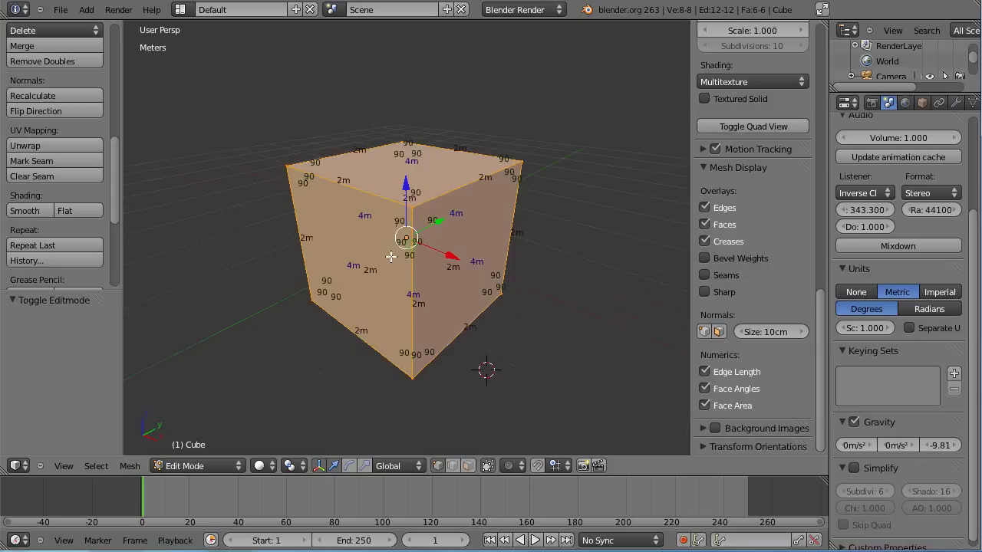
scroll(390, 259, up, 2)
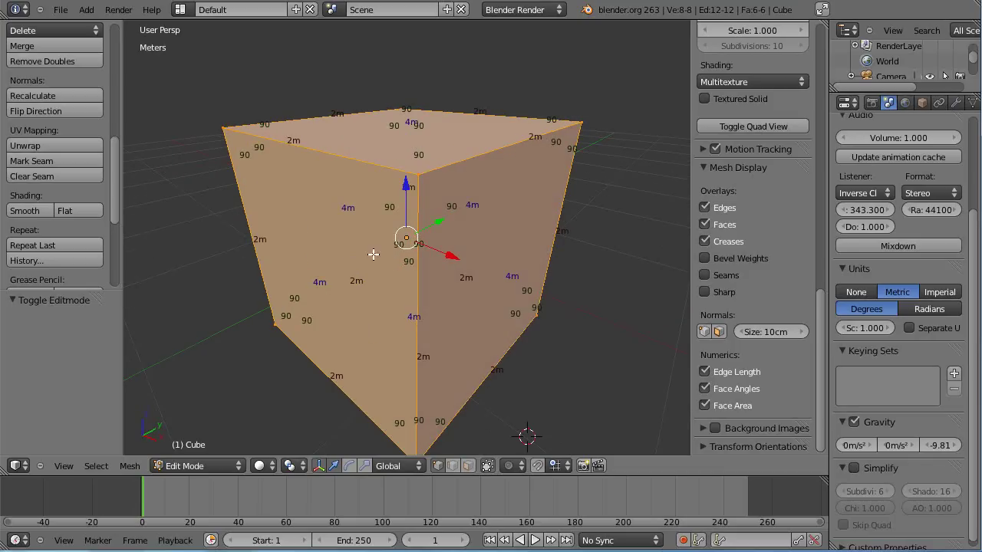
middle_drag(248, 241, 384, 290)
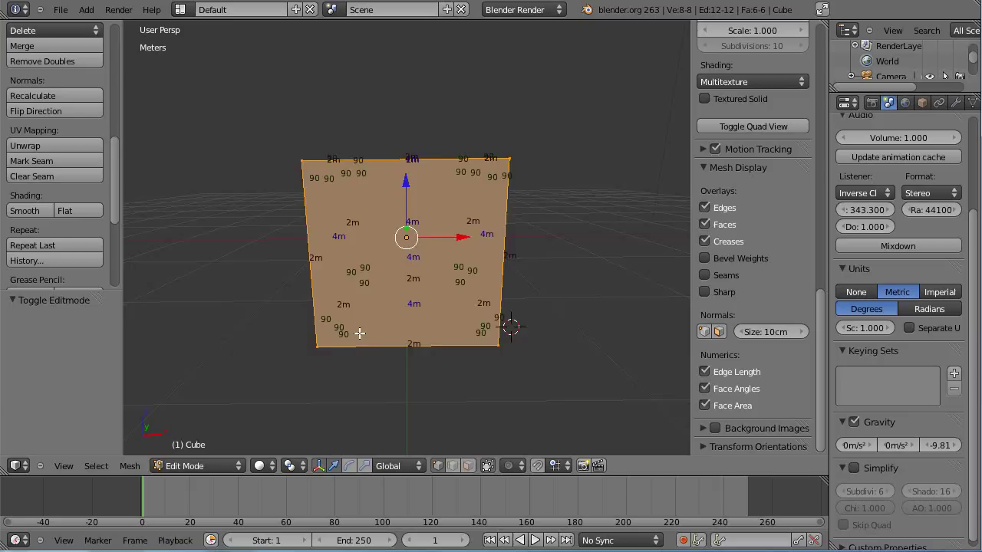
middle_drag(359, 333, 338, 357)
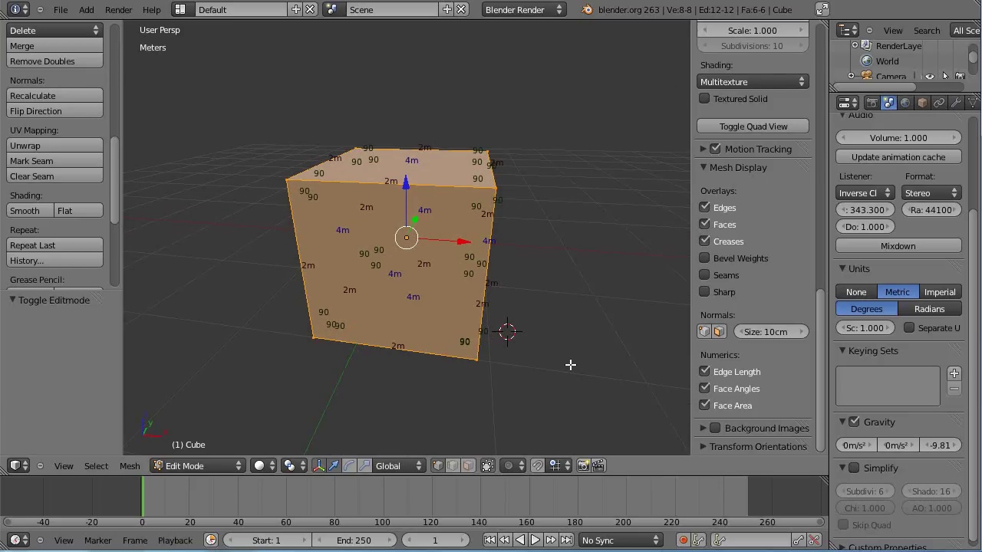
scroll(552, 363, up, 2)
scroll(533, 362, down, 4)
scroll(526, 357, up, 4)
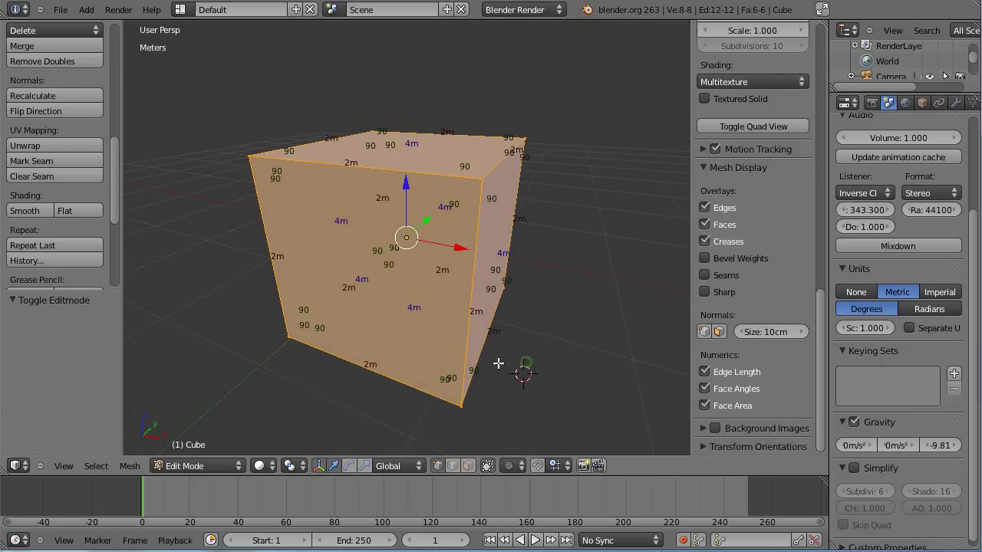
scroll(498, 363, down, 3)
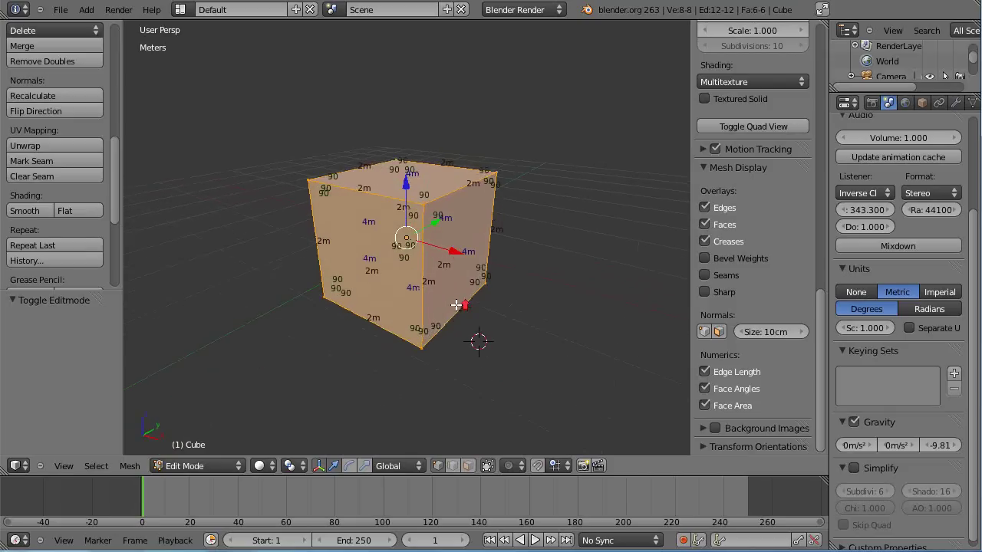
scroll(456, 306, up, 2)
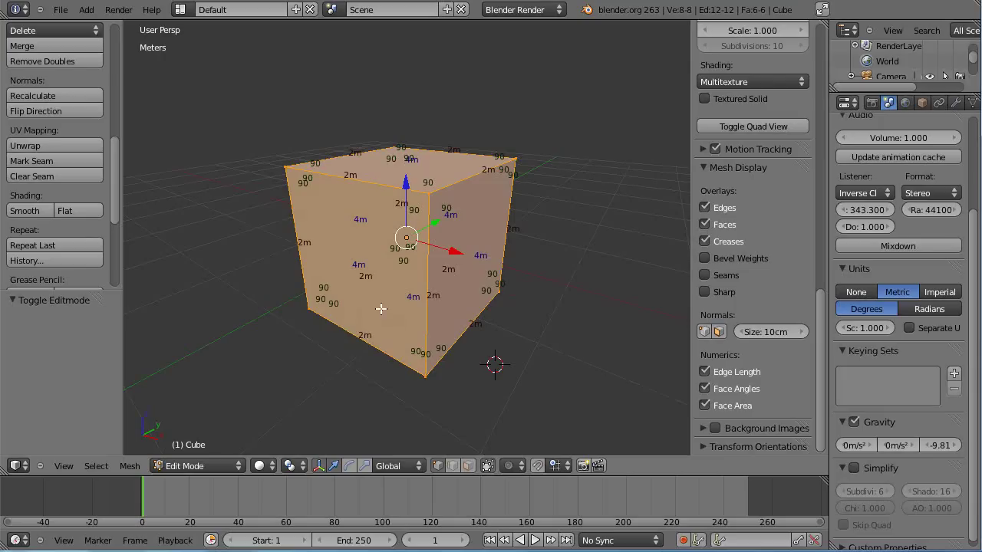
scroll(373, 261, down, 2)
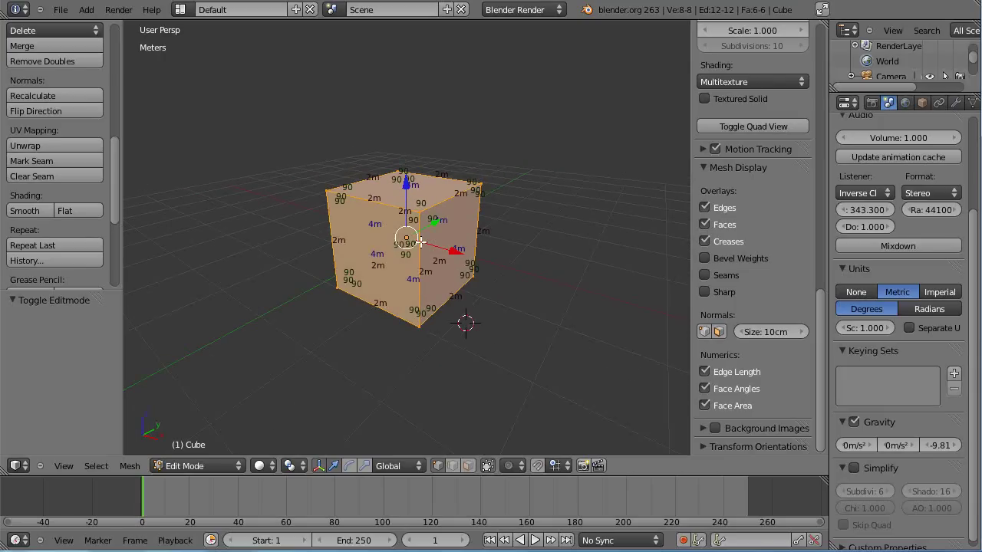
scroll(421, 242, up, 2)
scroll(429, 253, down, 2)
scroll(818, 358, up, 8)
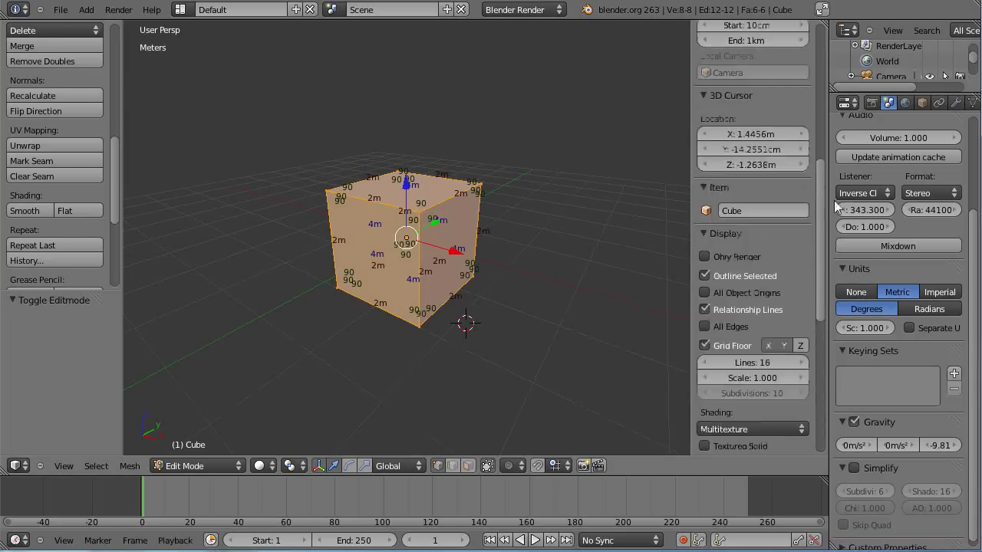
scroll(821, 361, down, 8)
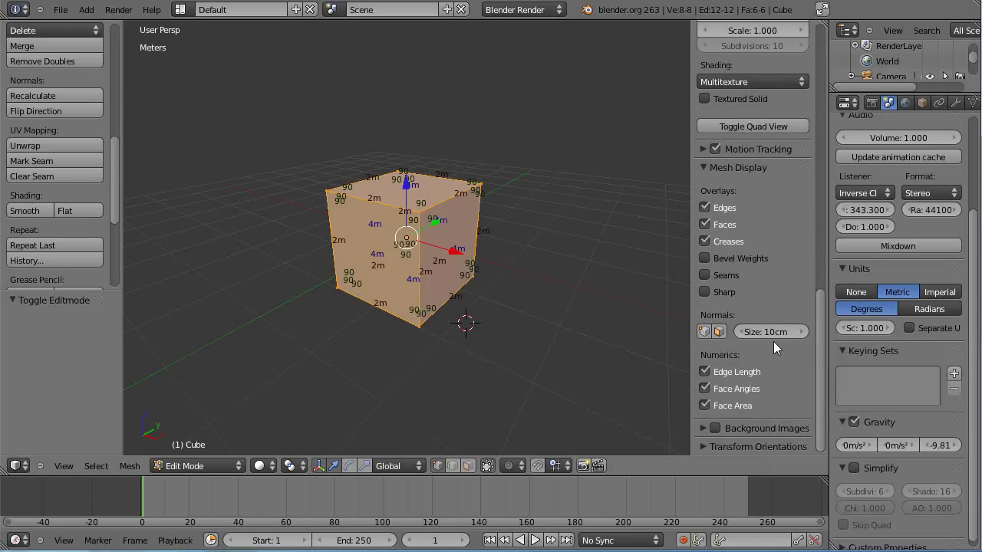
scroll(773, 341, up, 5)
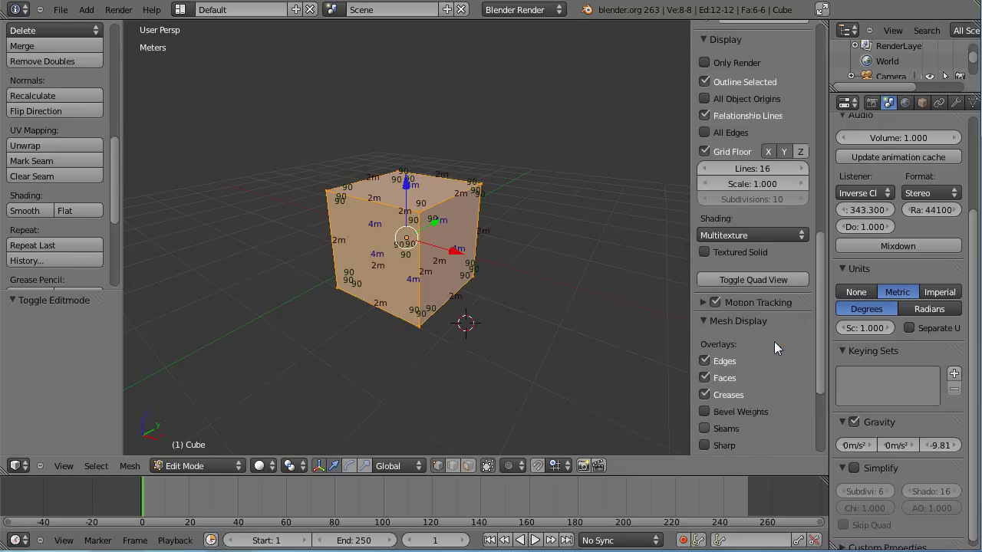
scroll(774, 341, up, 5)
scroll(781, 342, down, 1)
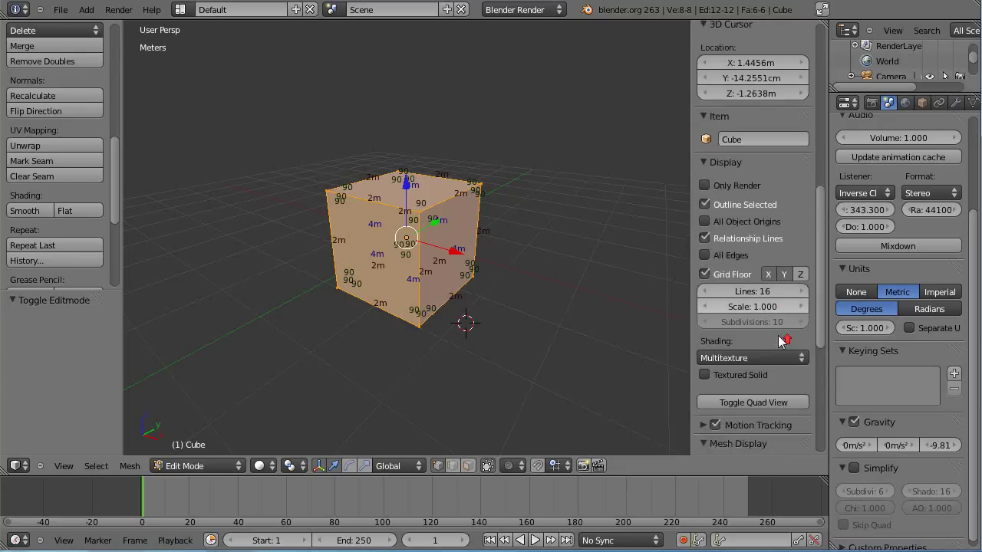
scroll(781, 341, up, 10)
scroll(779, 341, down, 18)
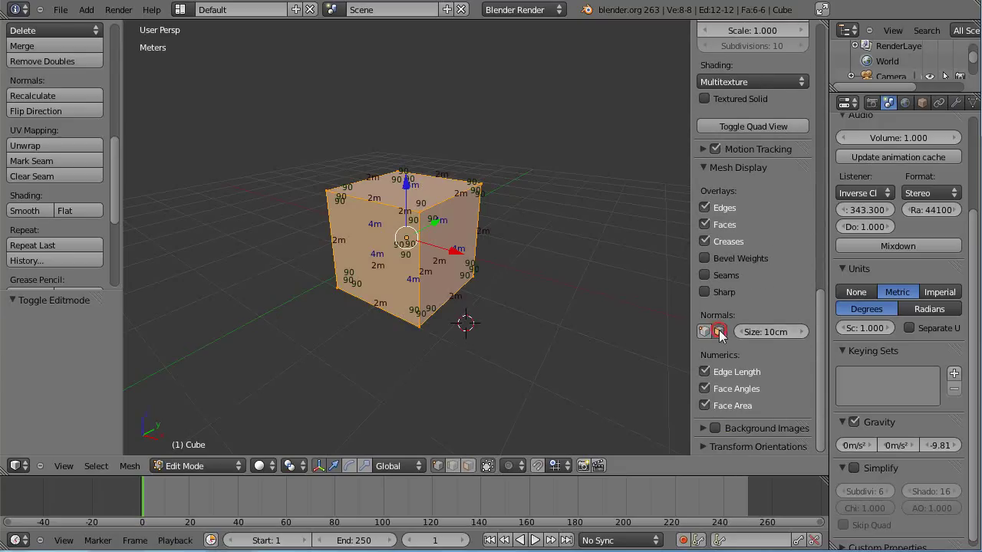
- Set the Normals Size in Mesh Display to 47.96cm
scroll(521, 313, up, 4)
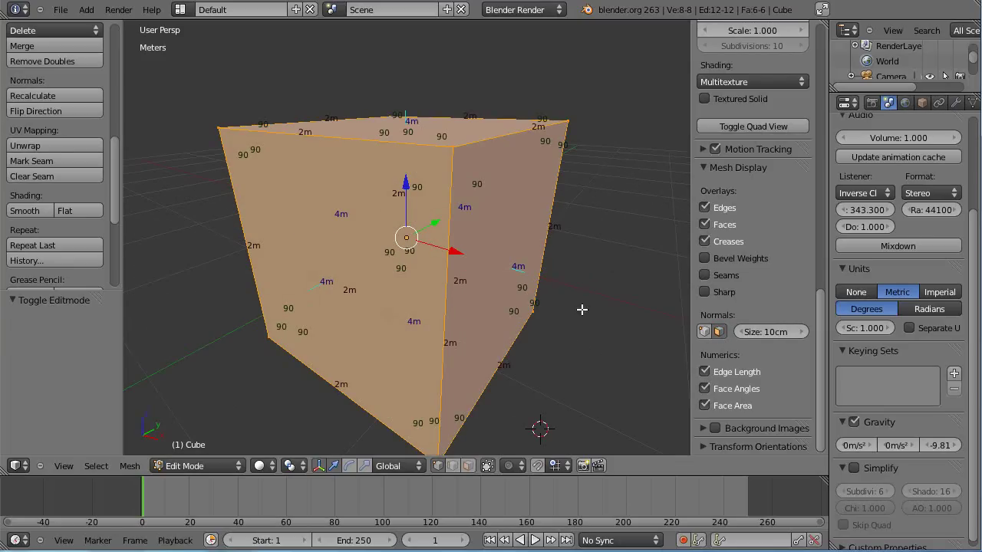
drag(759, 332, 782, 333)
scroll(506, 280, down, 3)
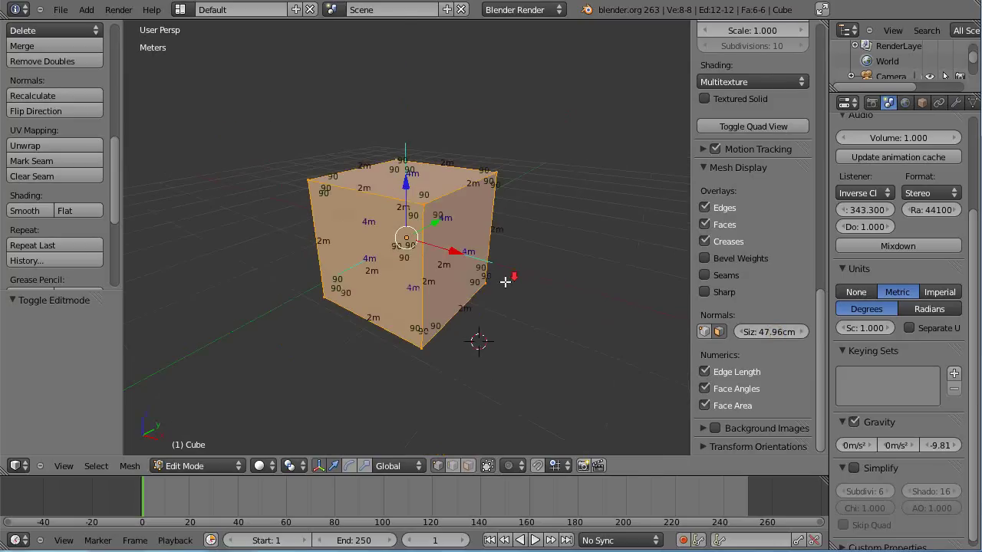
scroll(506, 286, up, 3)
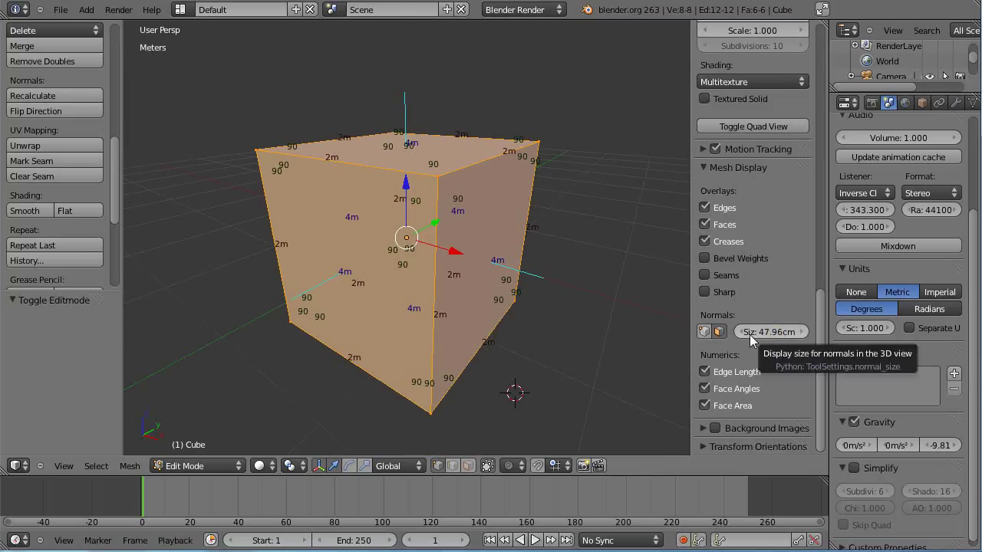
- Turn off the cube's face normal lines and orbit slightly to confirm
click(720, 333)
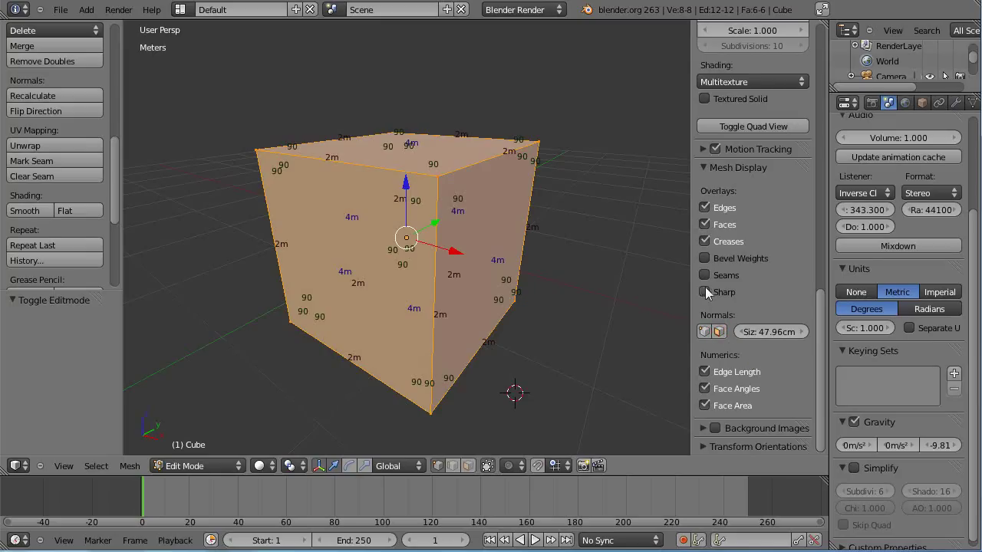
scroll(807, 373, up, 10)
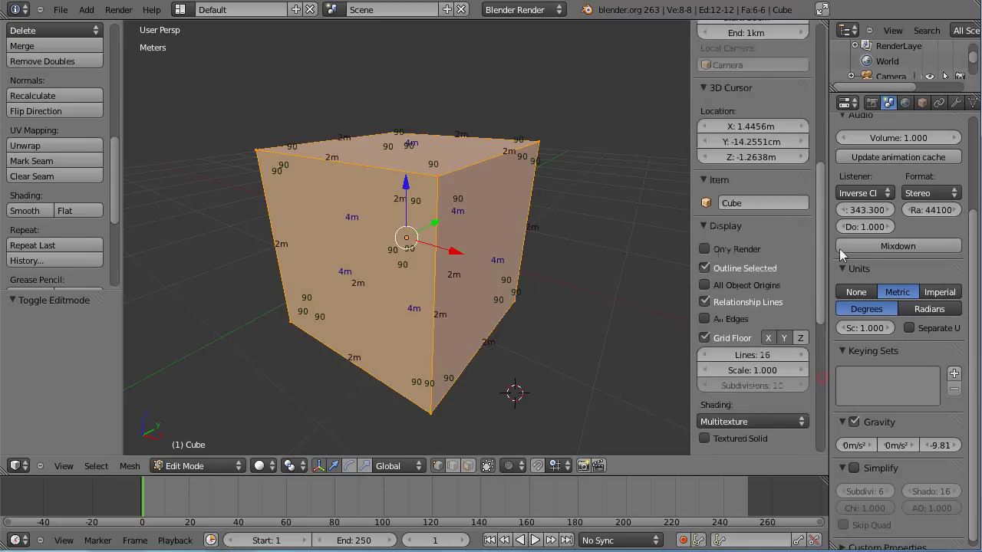
scroll(451, 293, up, 5)
scroll(451, 292, down, 5)
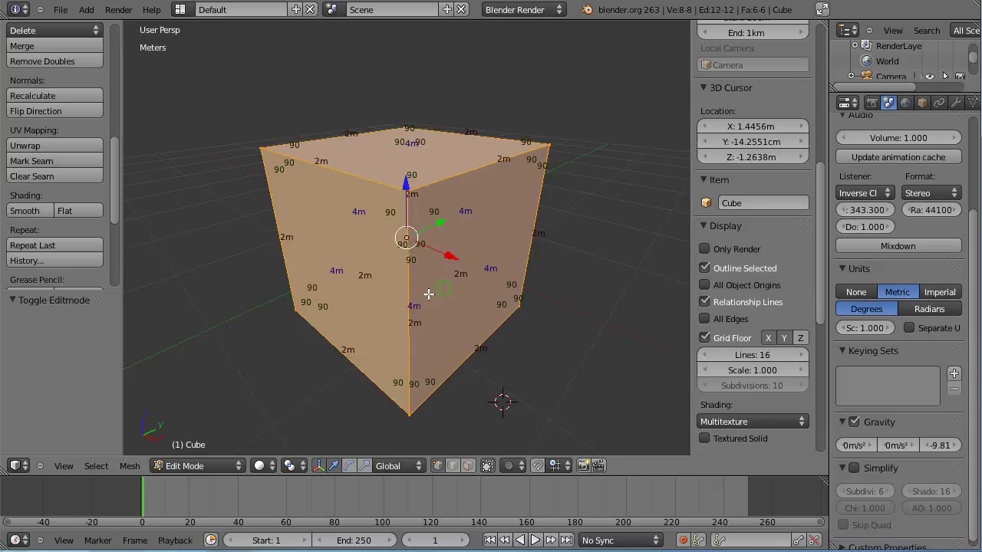
mouse_move(420, 298)
middle_down()
mouse_move(526, 312)
mouse_move(413, 313)
middle_up()
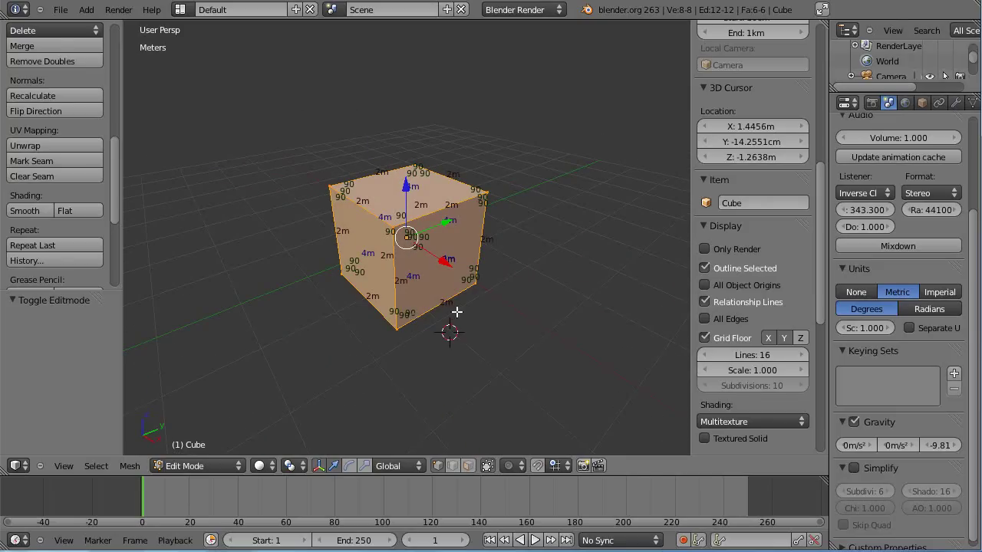